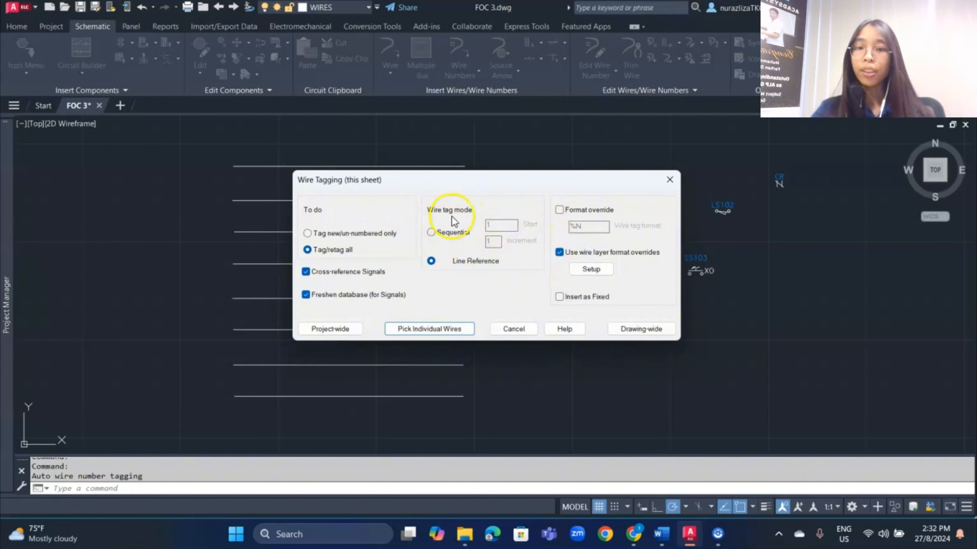
Step: Tag the first, fourth and sixth wires individually with sequential wire numbers starting at 101
click(431, 232)
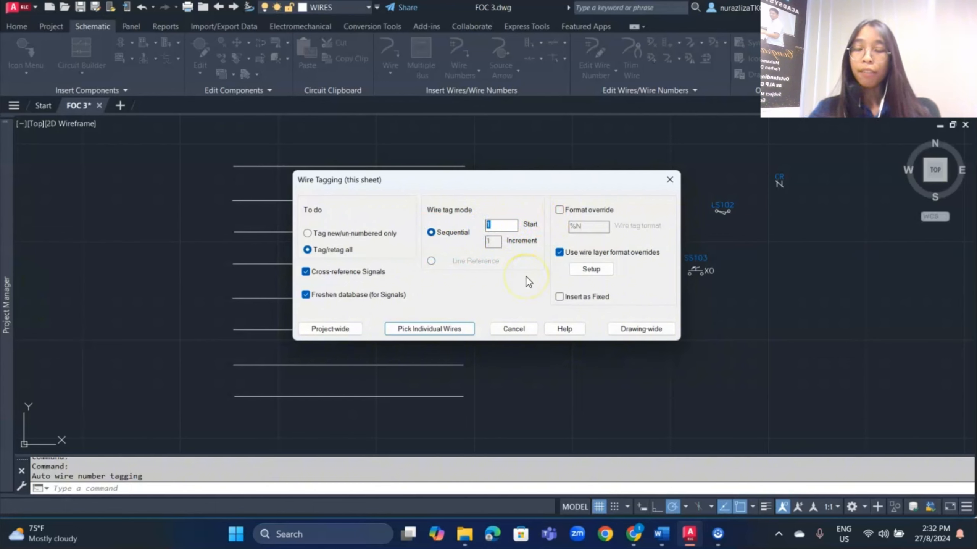
text(101)
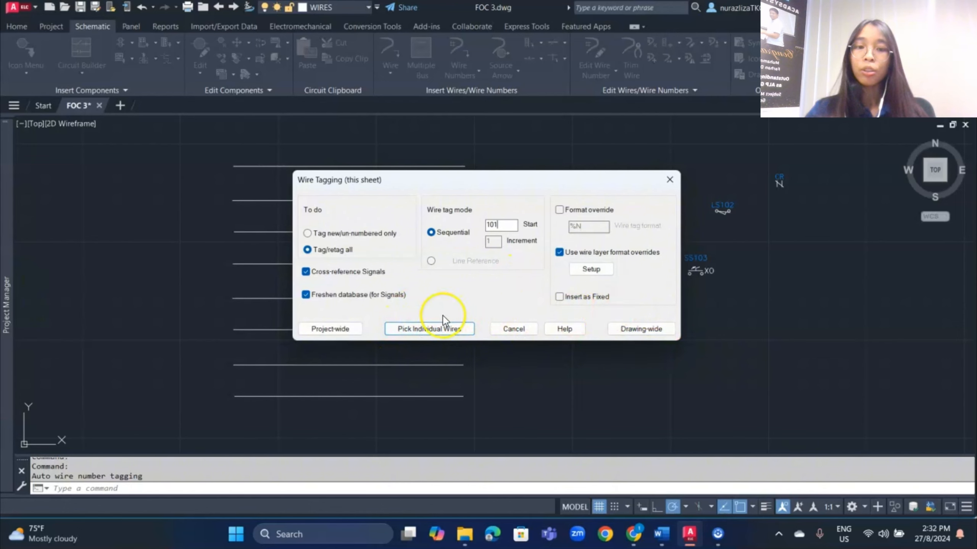
click(423, 331)
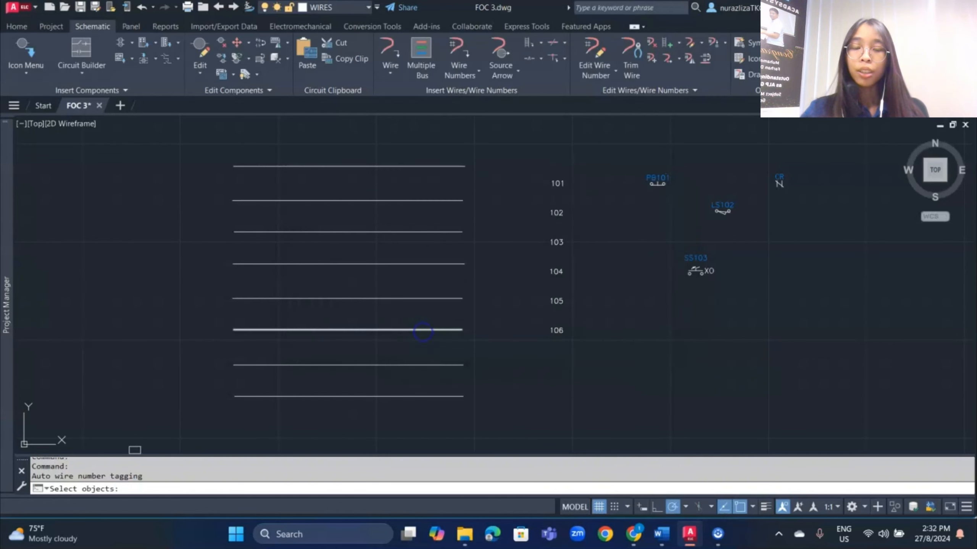
click(399, 167)
click(379, 264)
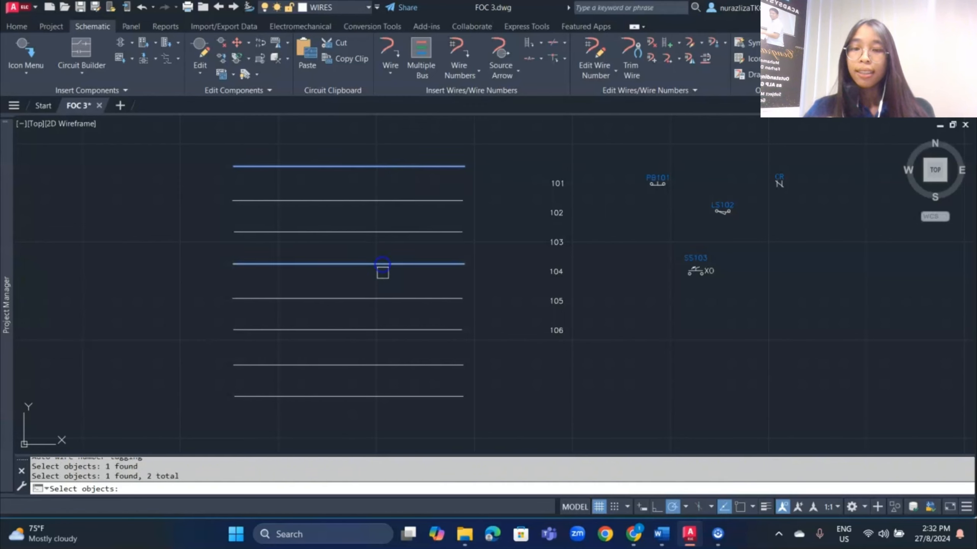
click(402, 331)
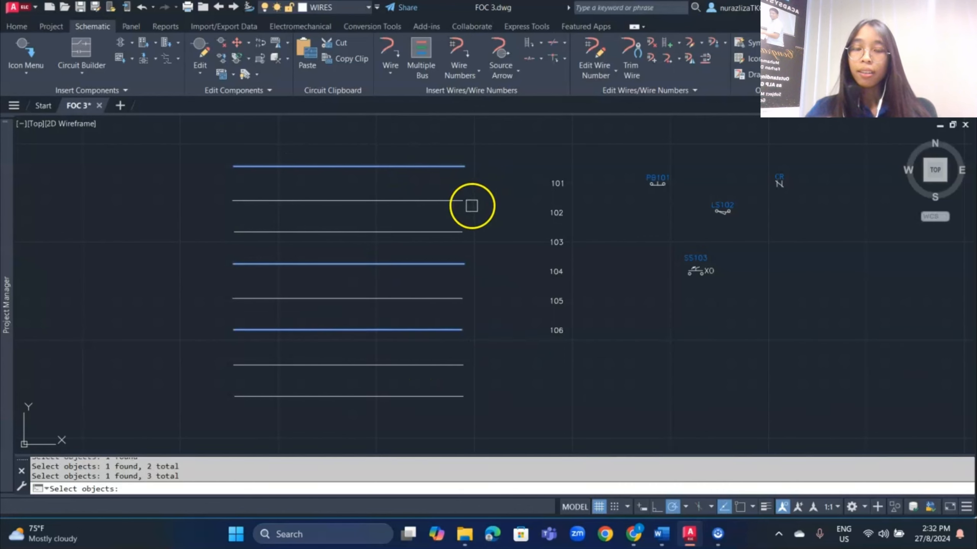
key(Return)
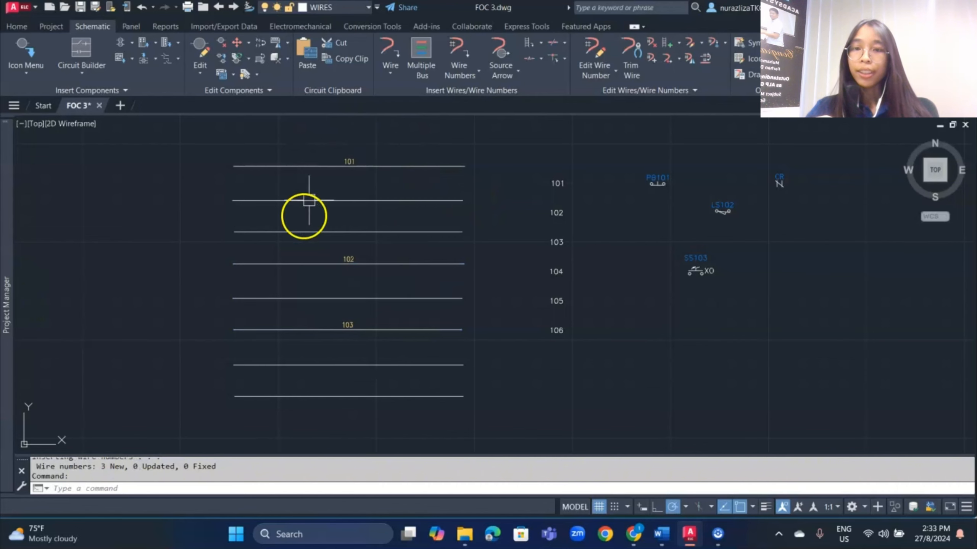
Step: Number all wires drawing-wide in sequential mode, starting at 101
click(459, 77)
click(465, 100)
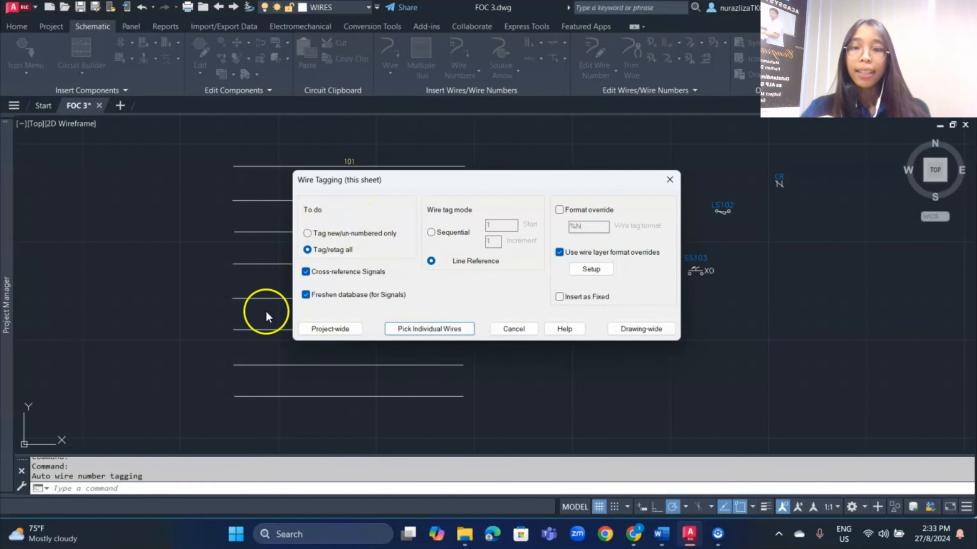
click(456, 233)
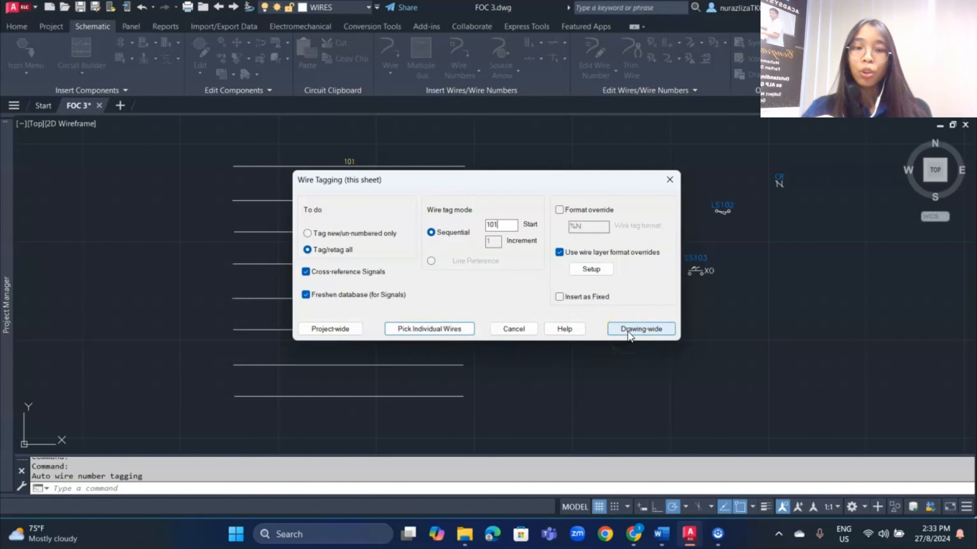
click(641, 329)
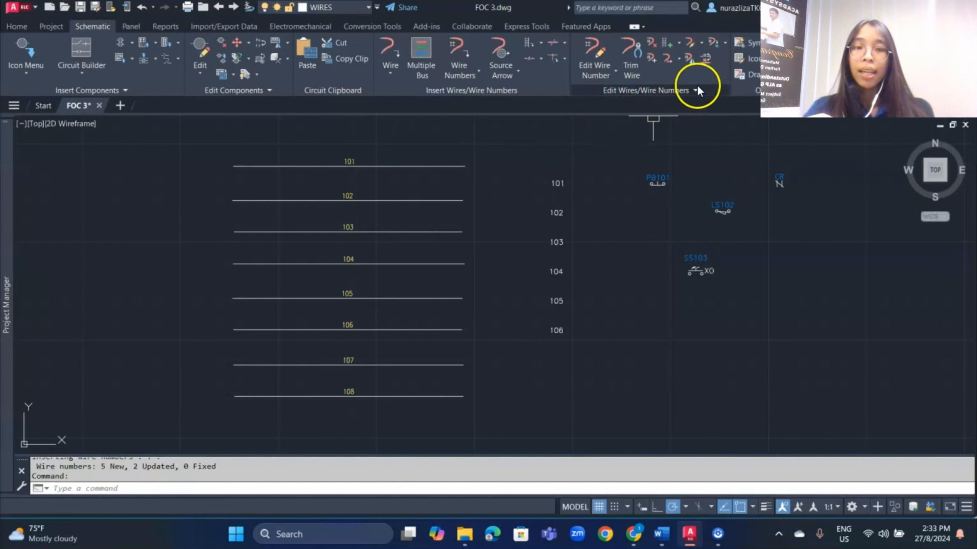
Step: Add an extra wire number copy on each of wires 101, 102, 104, 106 and 107, away from the original numbers
click(711, 41)
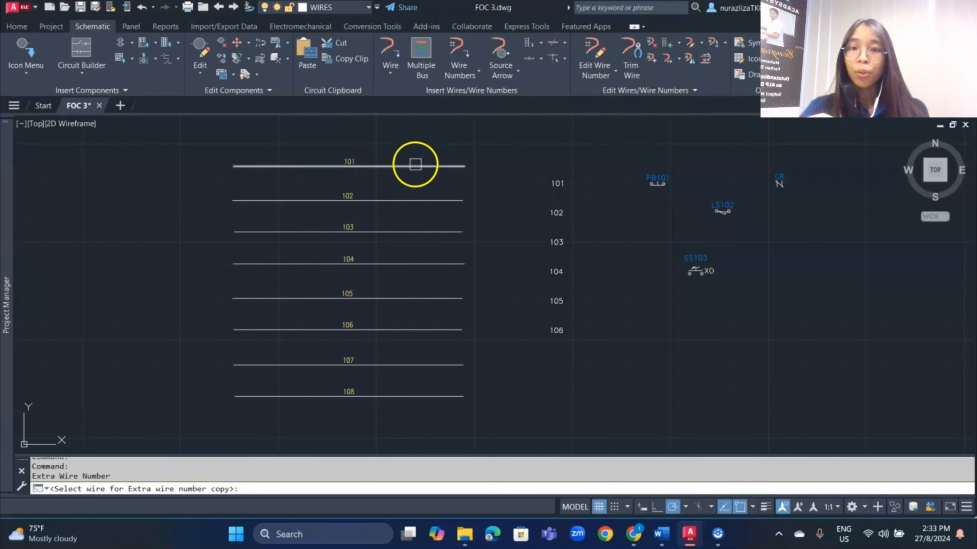
click(435, 163)
click(281, 198)
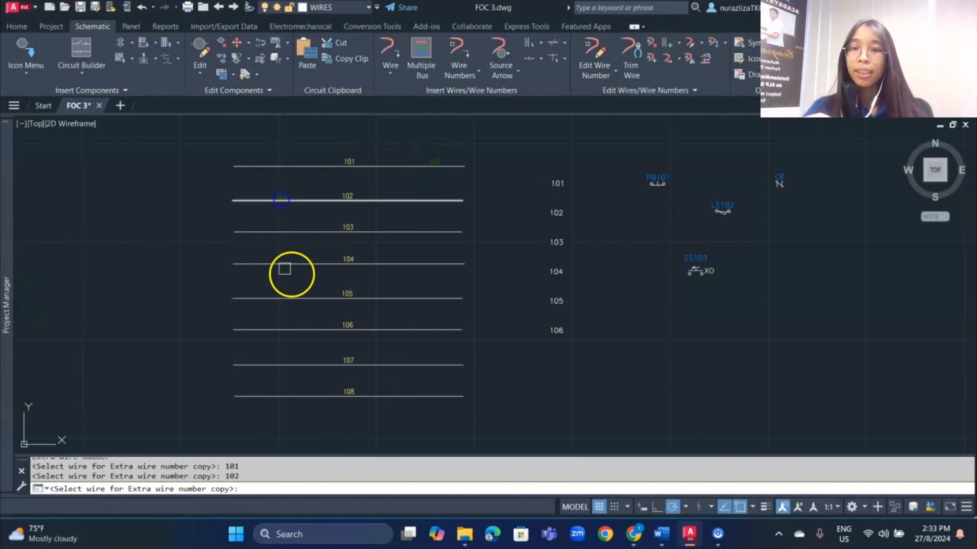
click(445, 264)
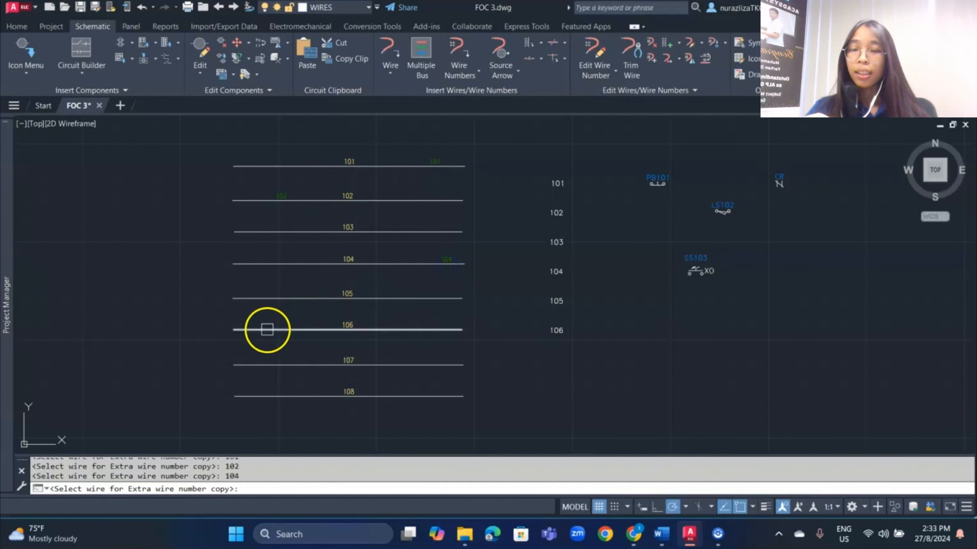
click(267, 329)
click(401, 364)
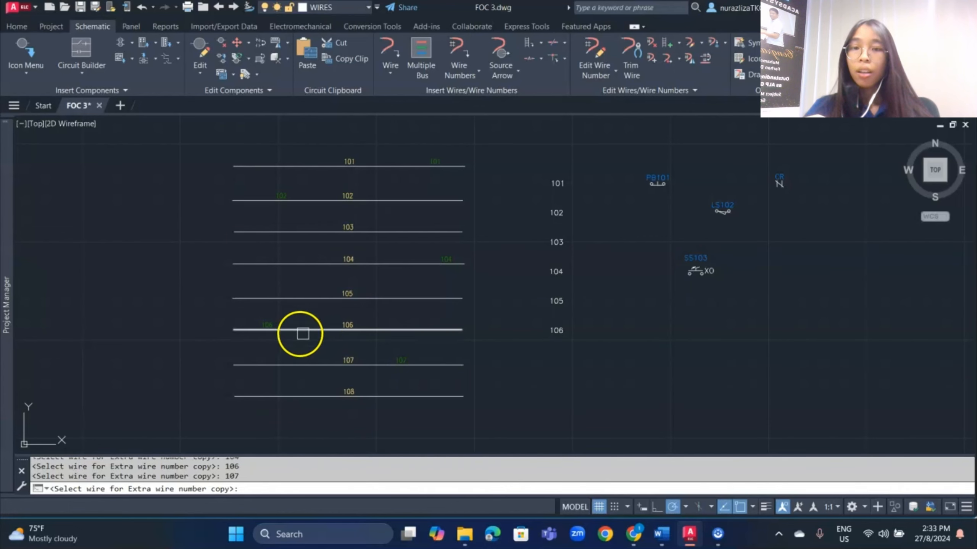
key(Escape)
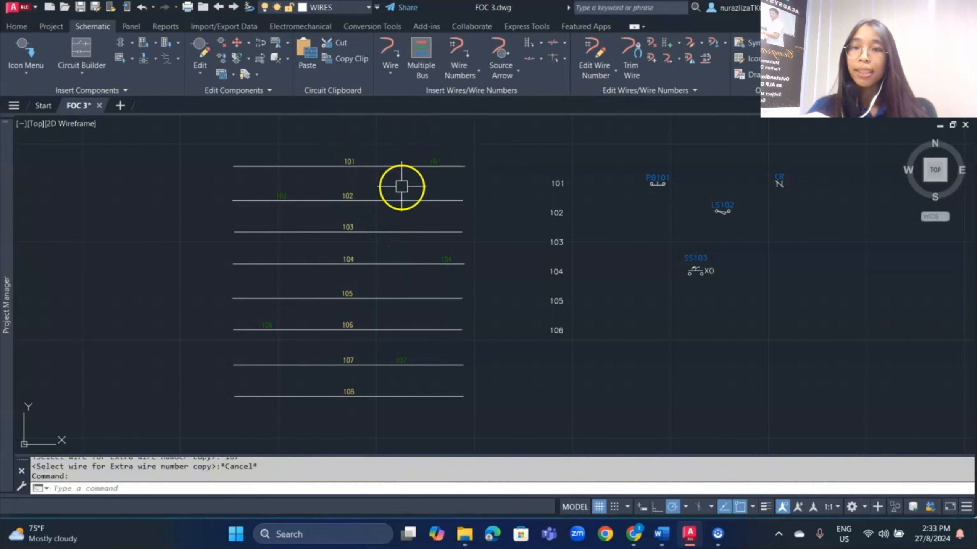
Step: Change the WIRECOPY layer's colour to index colour 140
click(336, 6)
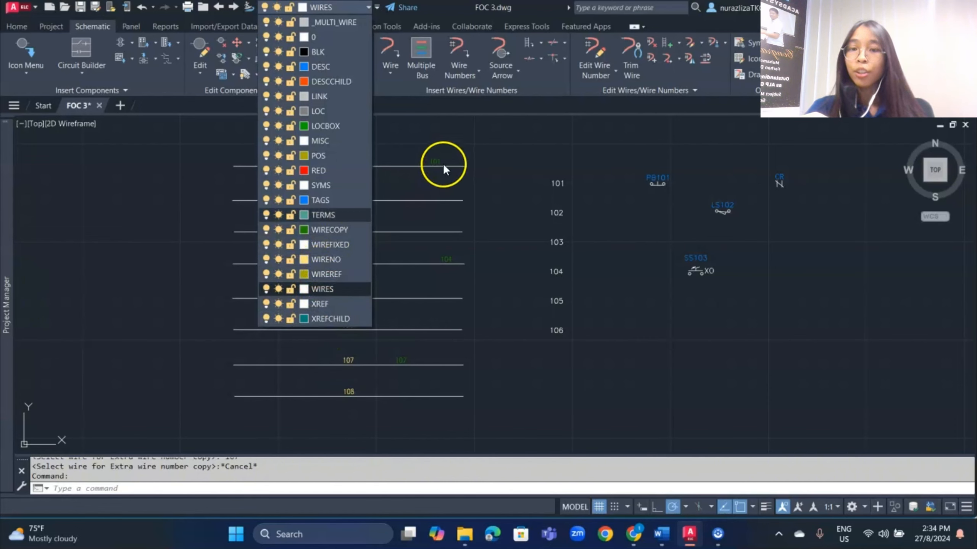
click(304, 232)
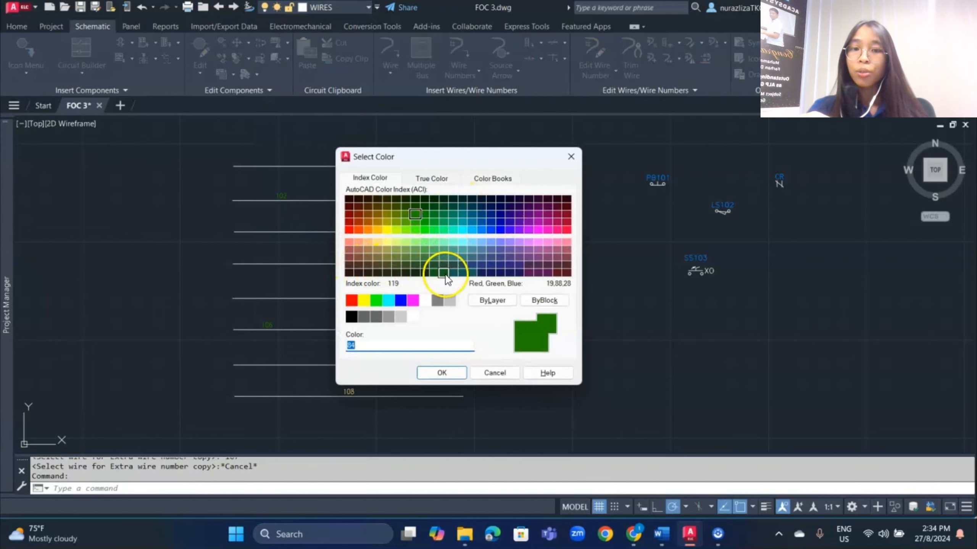
click(471, 229)
click(442, 372)
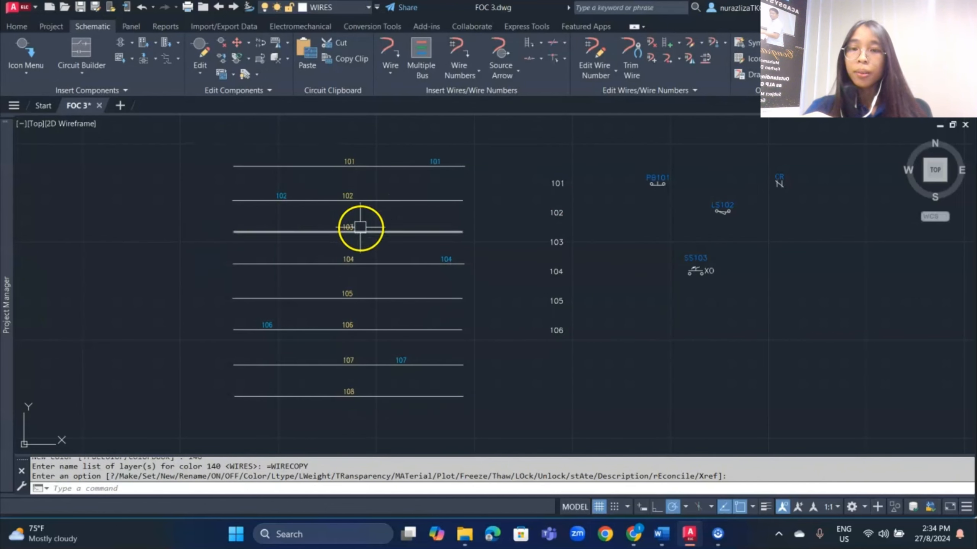
key(Escape)
Step: Move original wire numbers 101 and 104 toward the left ends of their wires and 102 toward the right end
click(348, 162)
right_click(348, 163)
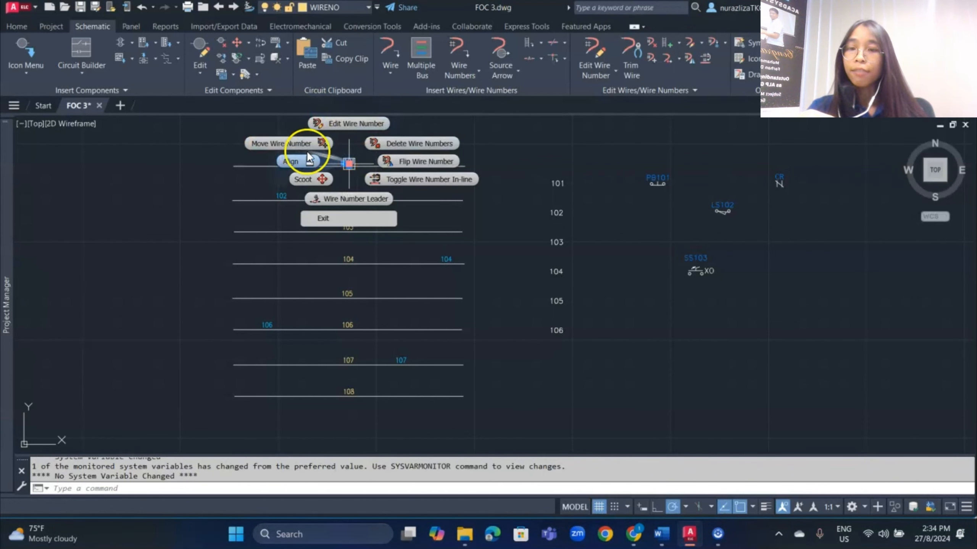
click(284, 144)
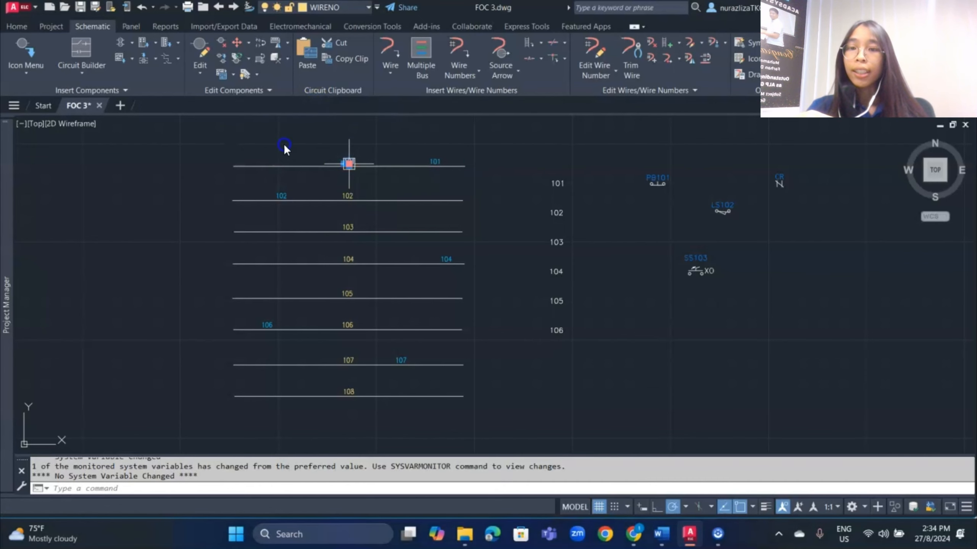
scroll(303, 162, up, 2)
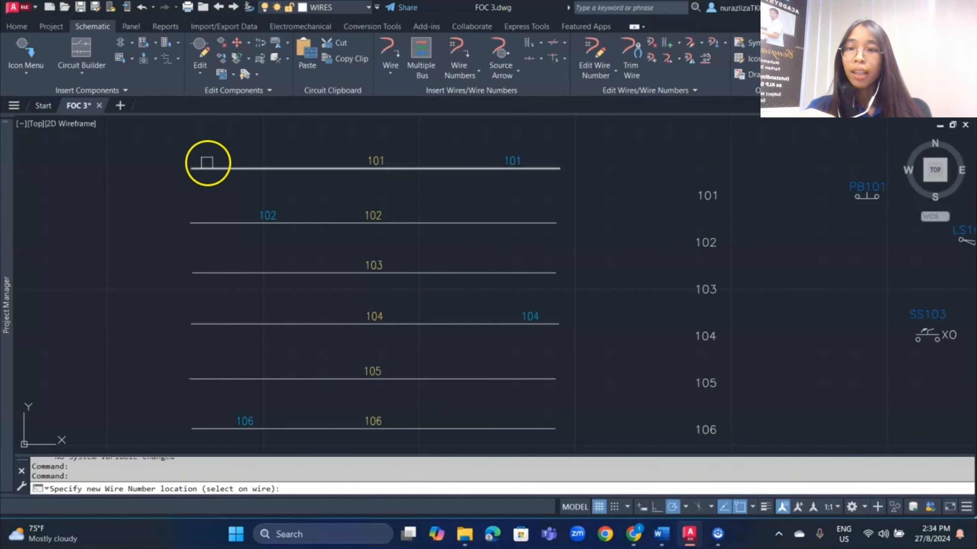
click(206, 159)
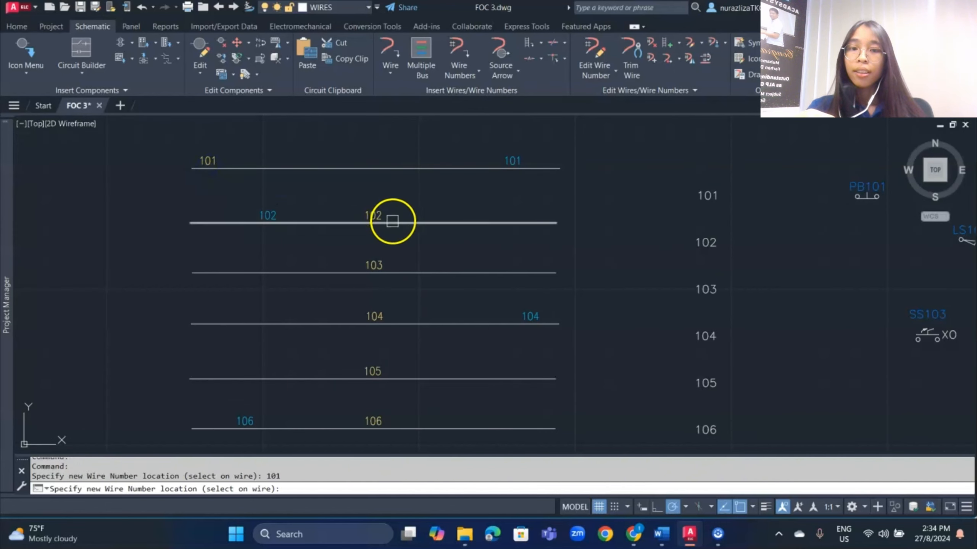
click(522, 226)
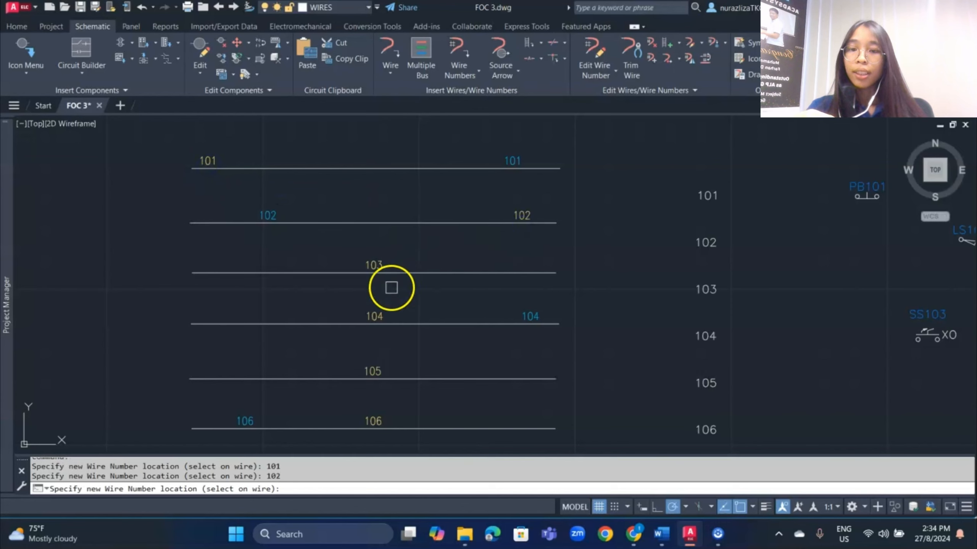
click(248, 322)
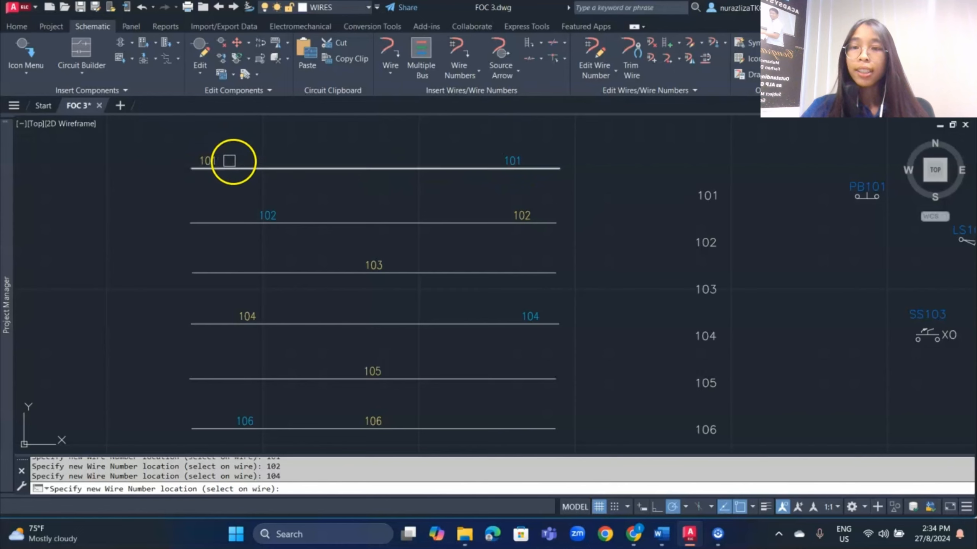
key(Escape)
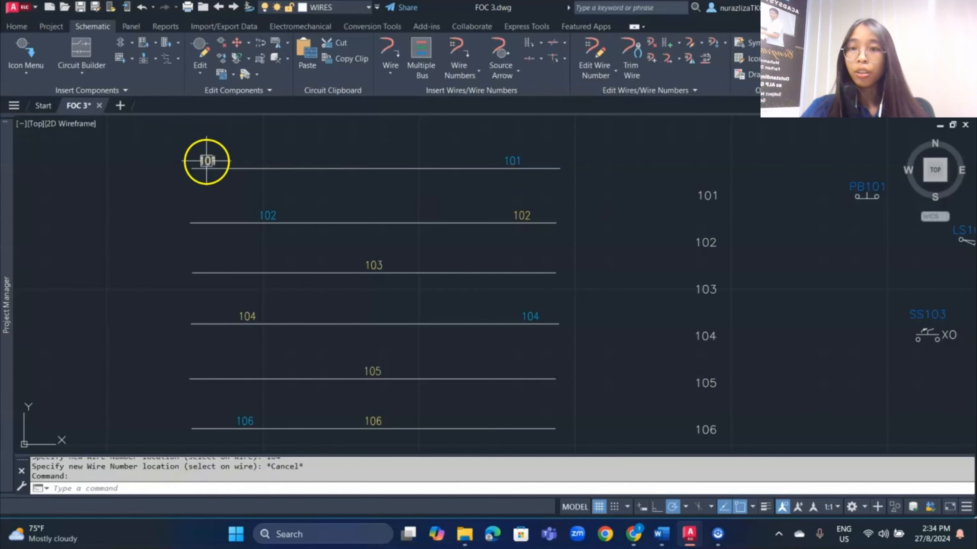
Step: Flip original wire numbers 101 and 103 and the copied numbers 101 and 104 to below their wires
click(208, 159)
right_click(208, 158)
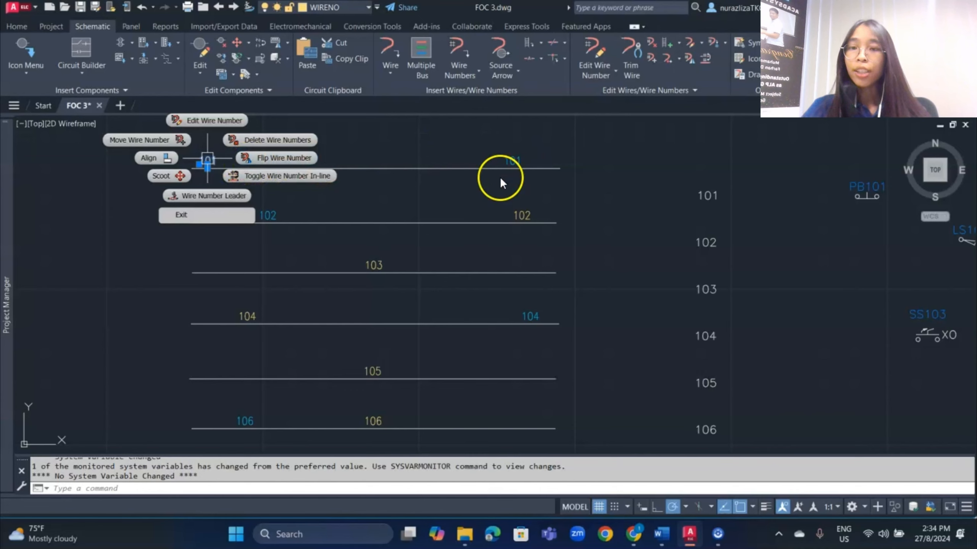
click(261, 157)
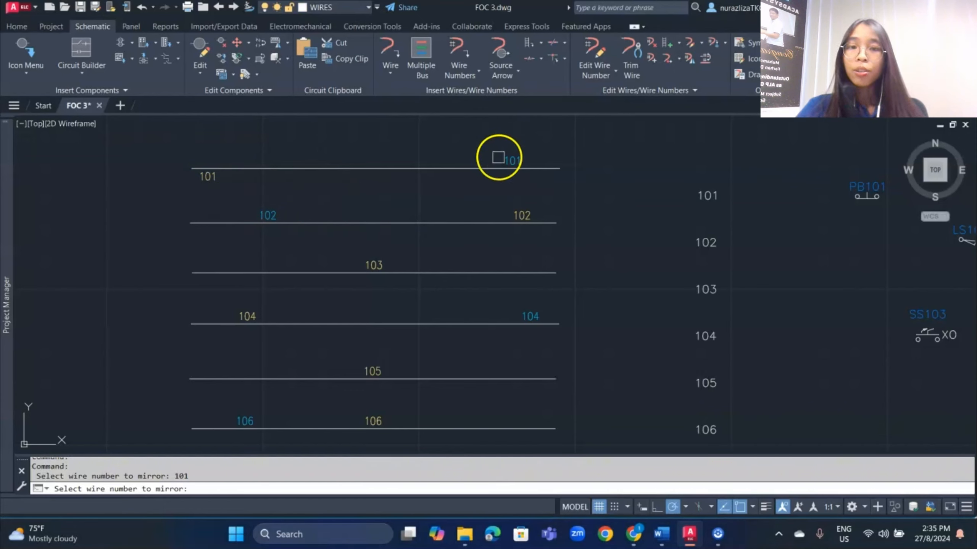
click(501, 159)
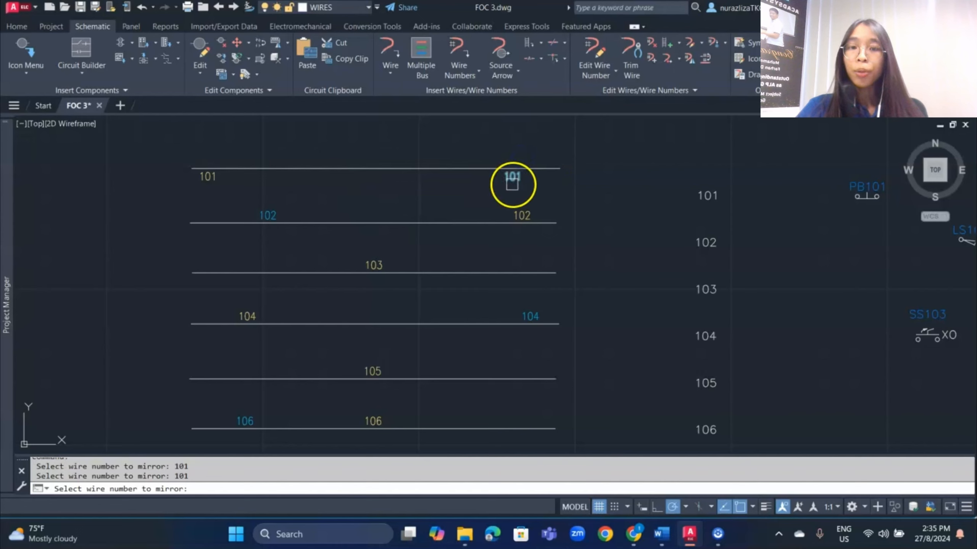
click(377, 264)
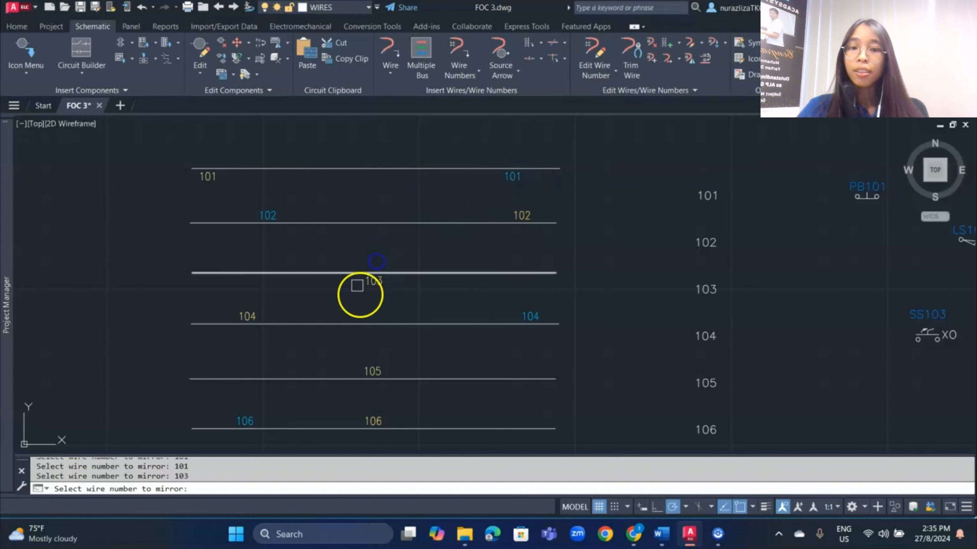
click(531, 317)
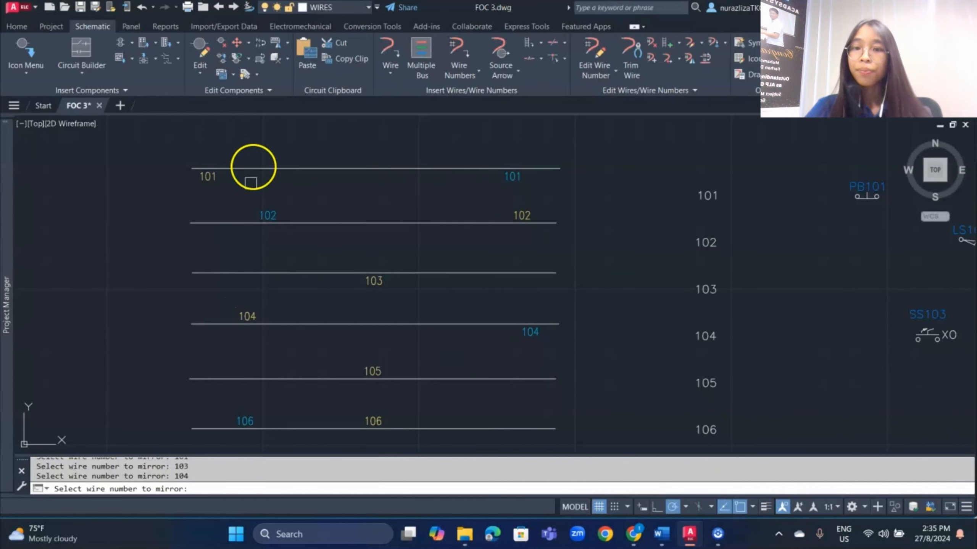
key(Escape)
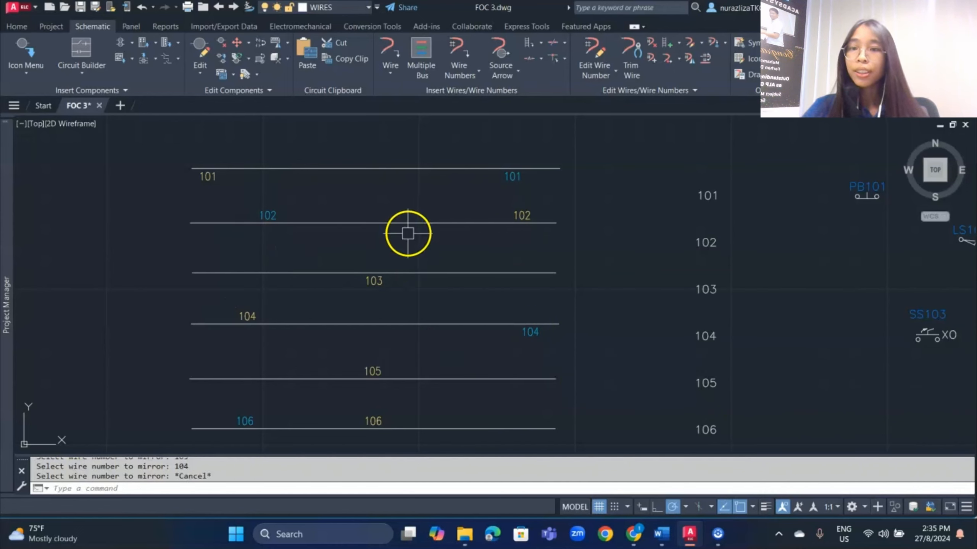
Step: Toggle the original wire number 101 to sit in-line with its wire
click(208, 178)
right_click(207, 179)
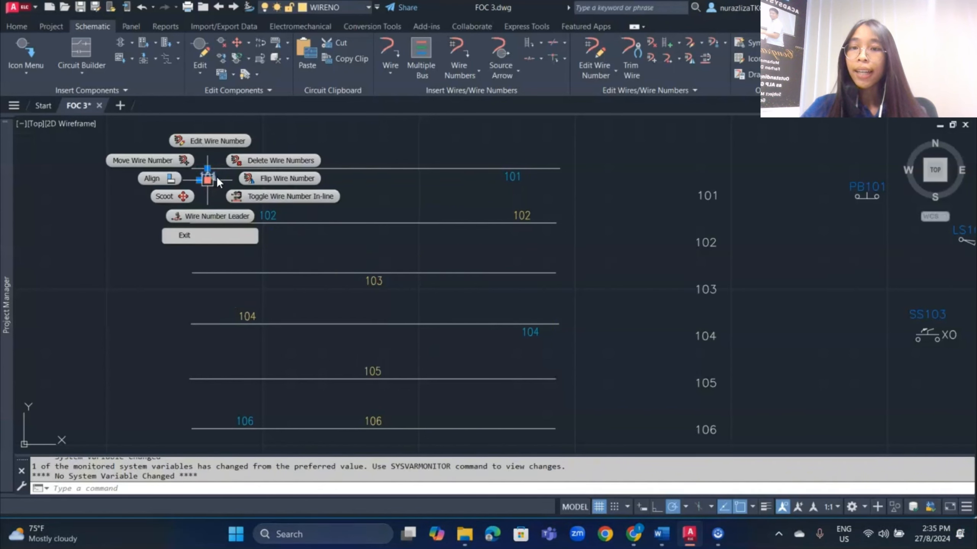
click(234, 206)
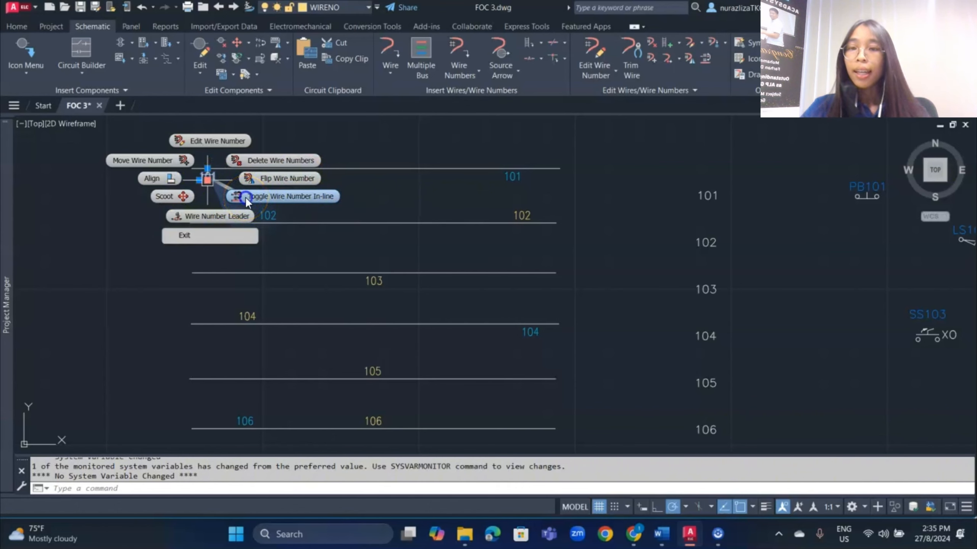
click(245, 197)
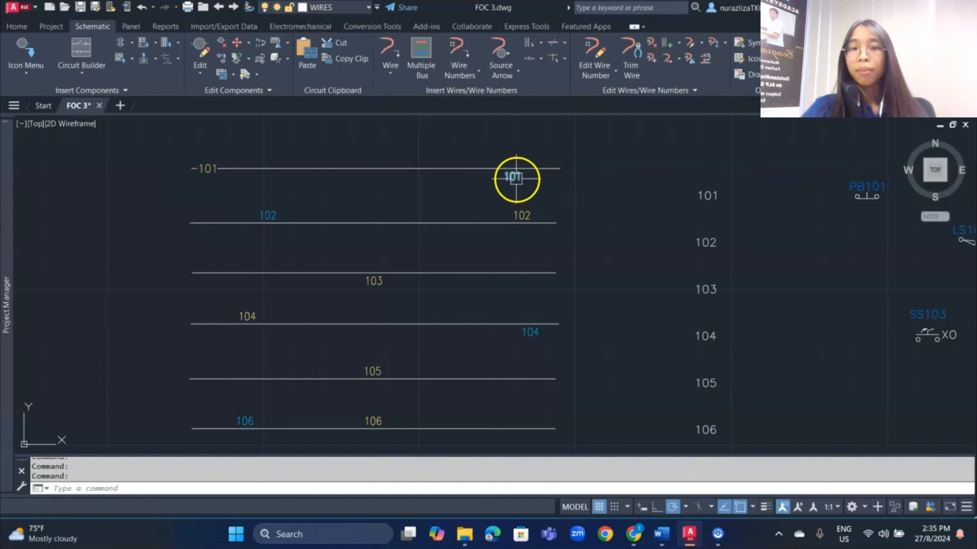
Step: Try to toggle the copied wire number 102 in-line with its wire
click(269, 212)
right_click(269, 211)
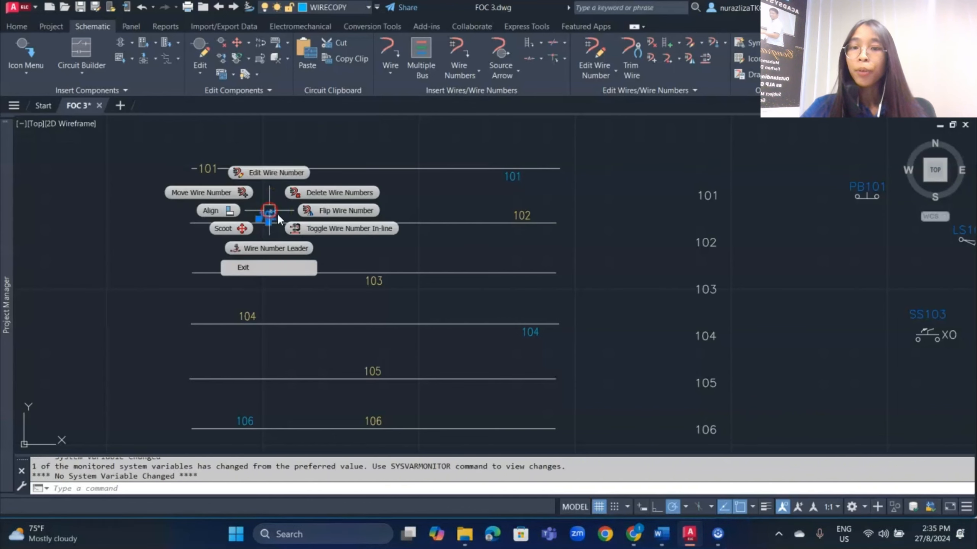
click(377, 233)
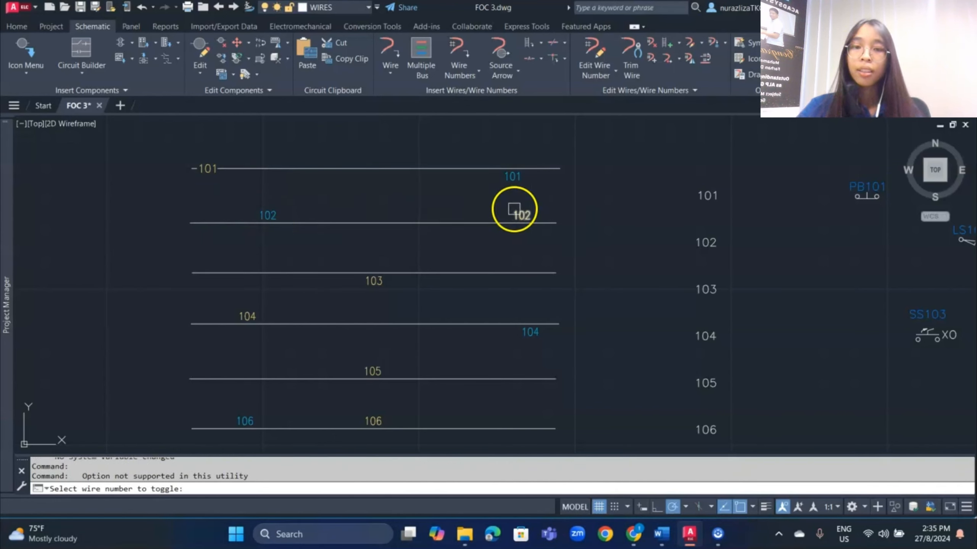
Step: Toggle the original wire number 102 in-line with its wire and back to above the wire
click(527, 213)
click(526, 214)
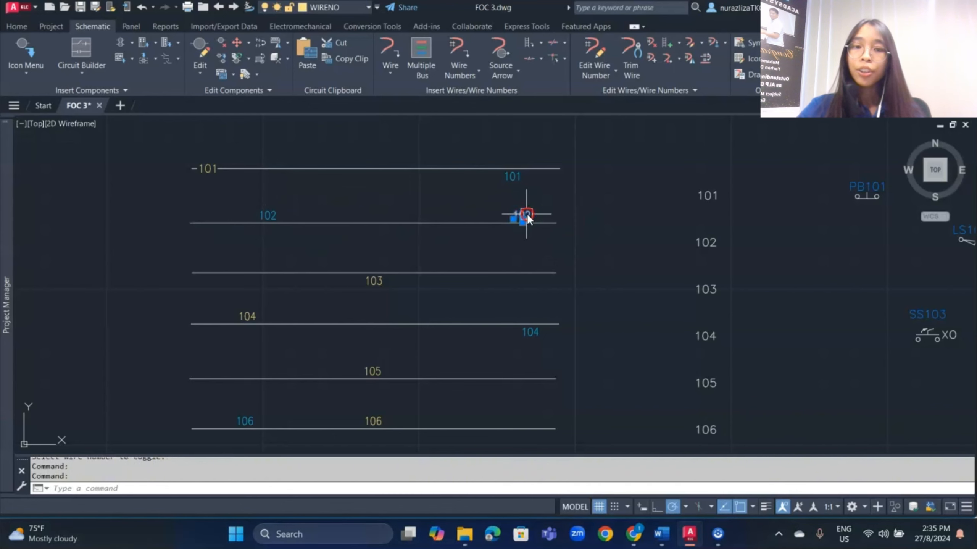
right_click(527, 213)
click(574, 230)
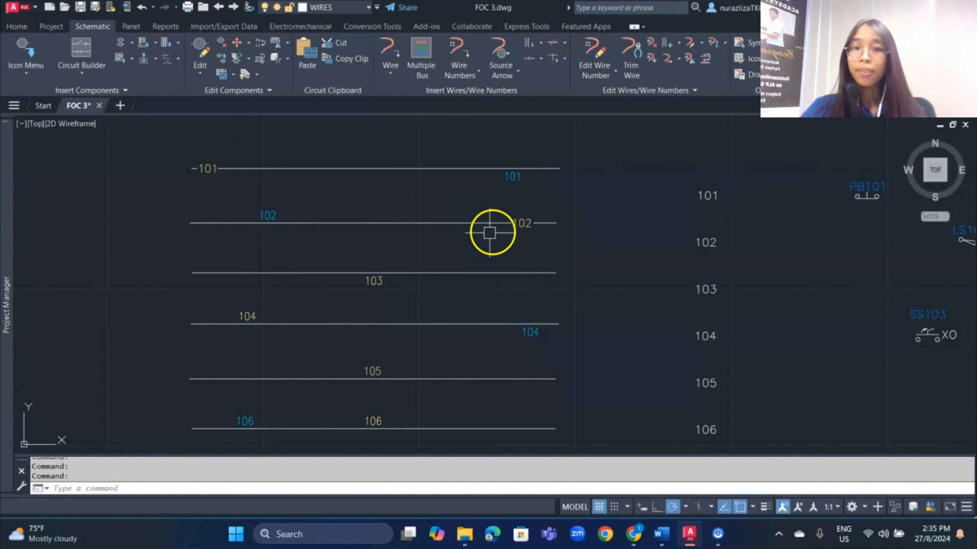
click(522, 222)
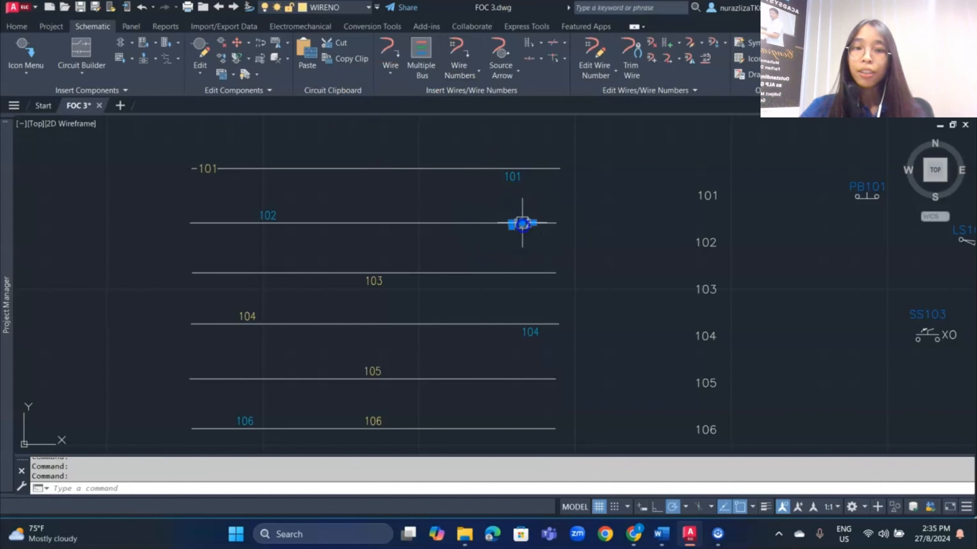
right_click(522, 223)
click(567, 241)
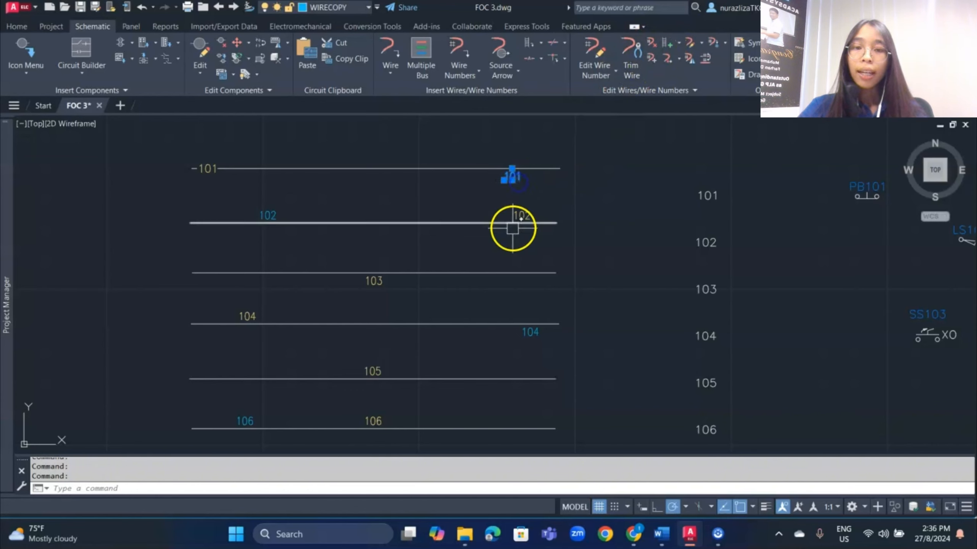
Step: Erase the copied wire number 101 and the original wire number 102
click(516, 211)
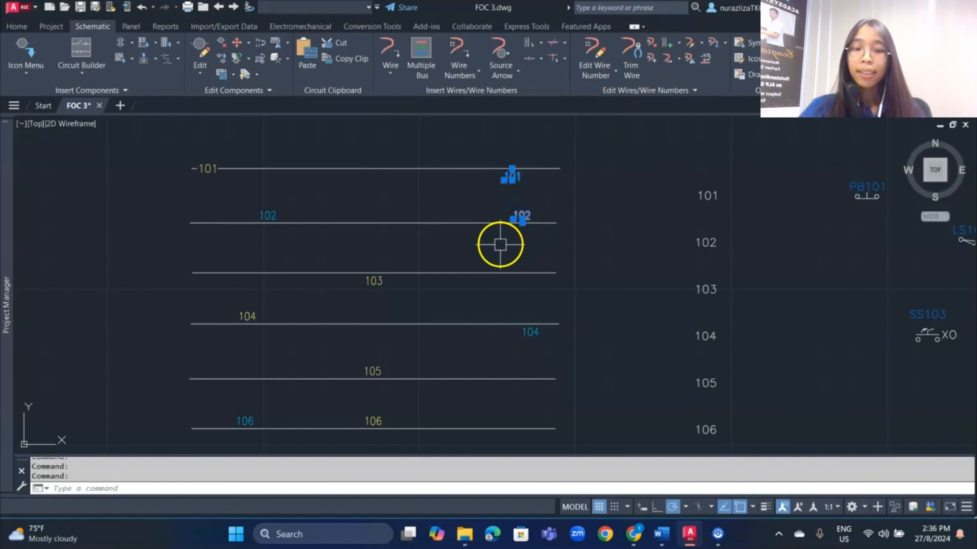
key(Delete)
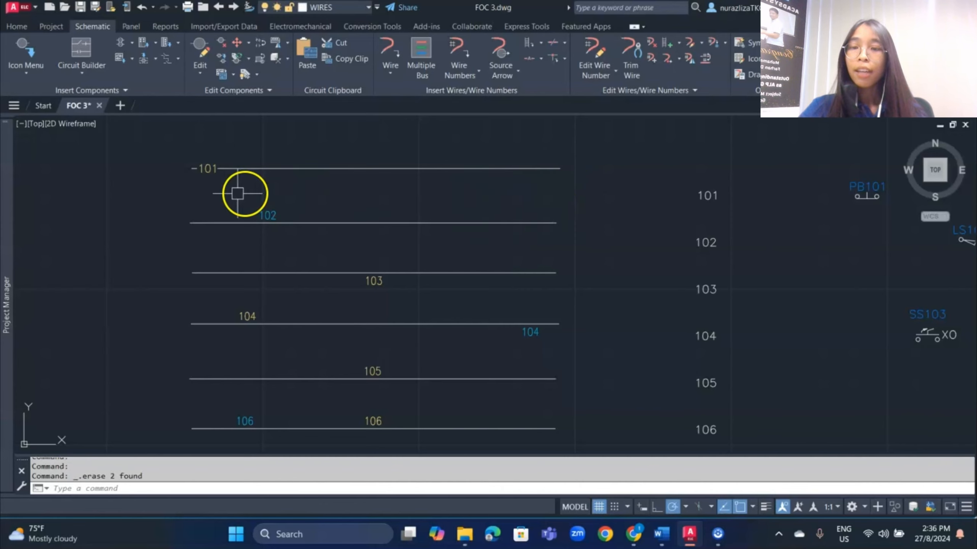
Step: Try erasing the in-line wire number 101 as a plain object and undo the erase
click(207, 168)
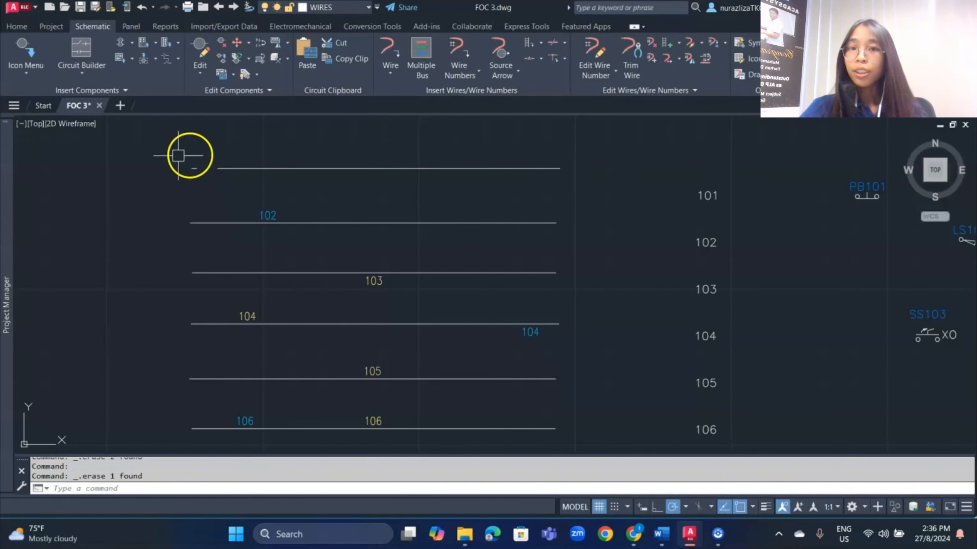
key(ctrl+z)
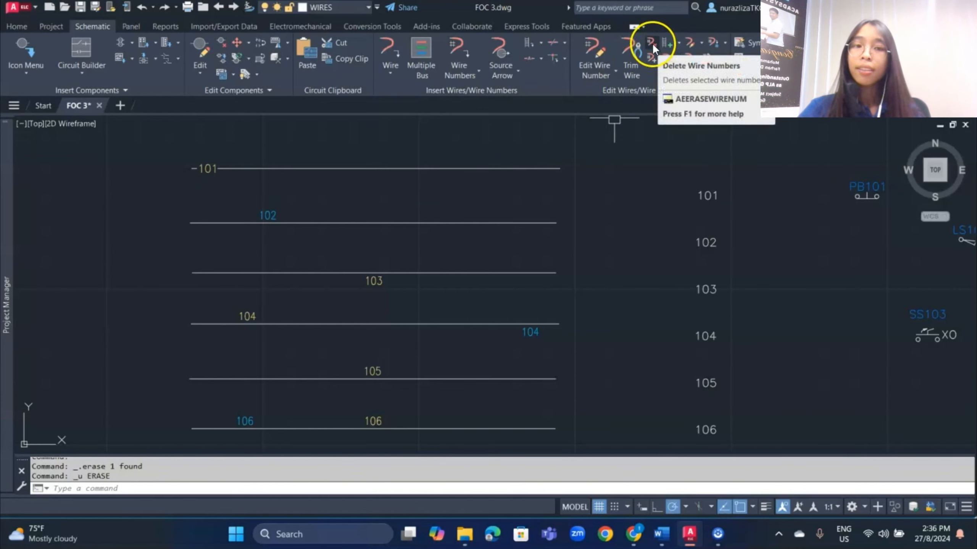
Step: Remove the in-line wire number 101 from its wire with Delete Wire Numbers
click(210, 170)
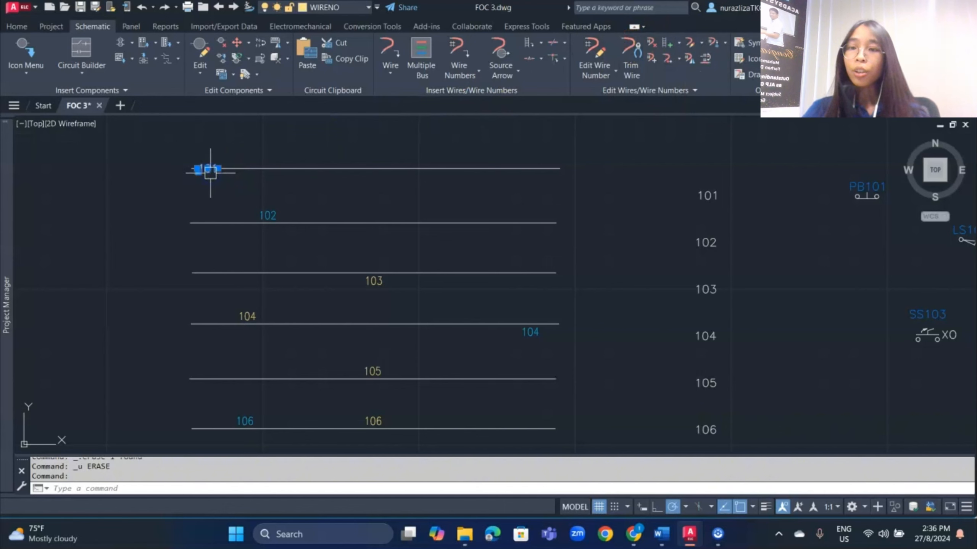
right_click(210, 172)
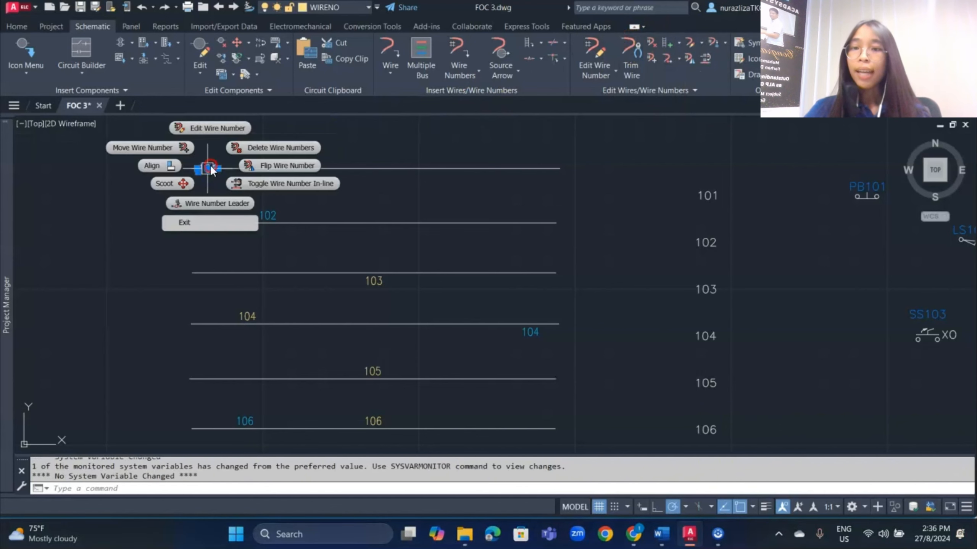
click(238, 148)
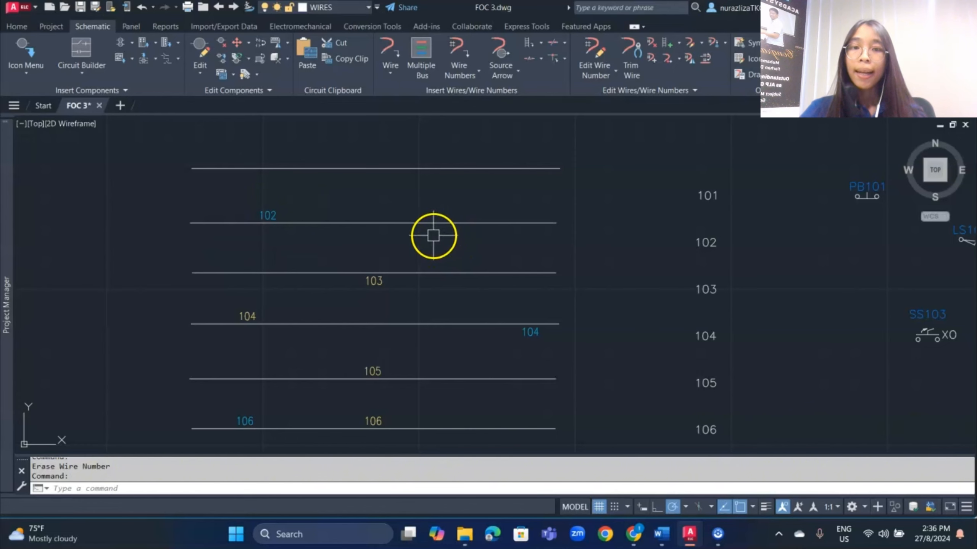
key(Escape)
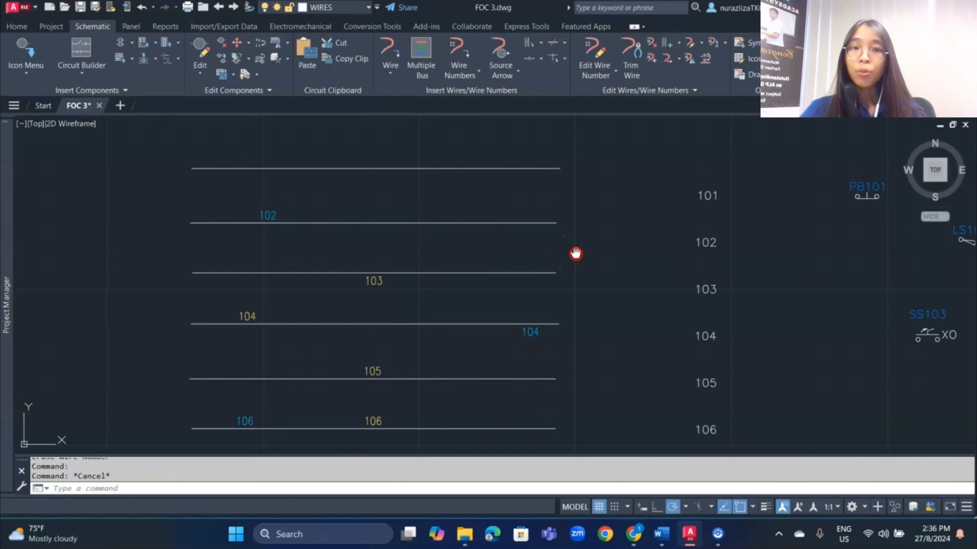
Step: Add a new wire type with the wire color GRAY in Create/Edit Wire Type
mouse_move(575, 254)
middle_down()
mouse_move(445, 256)
mouse_move(239, 240)
middle_up()
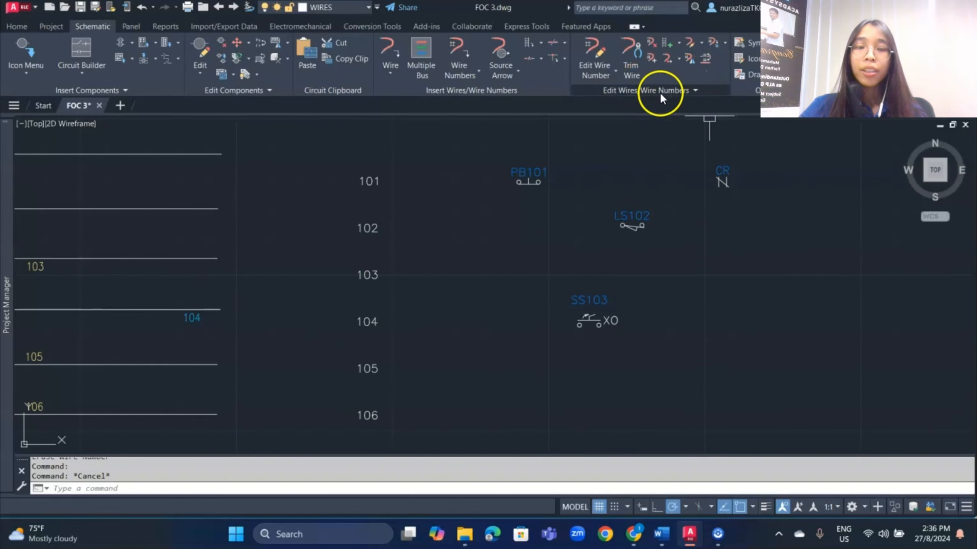
click(698, 41)
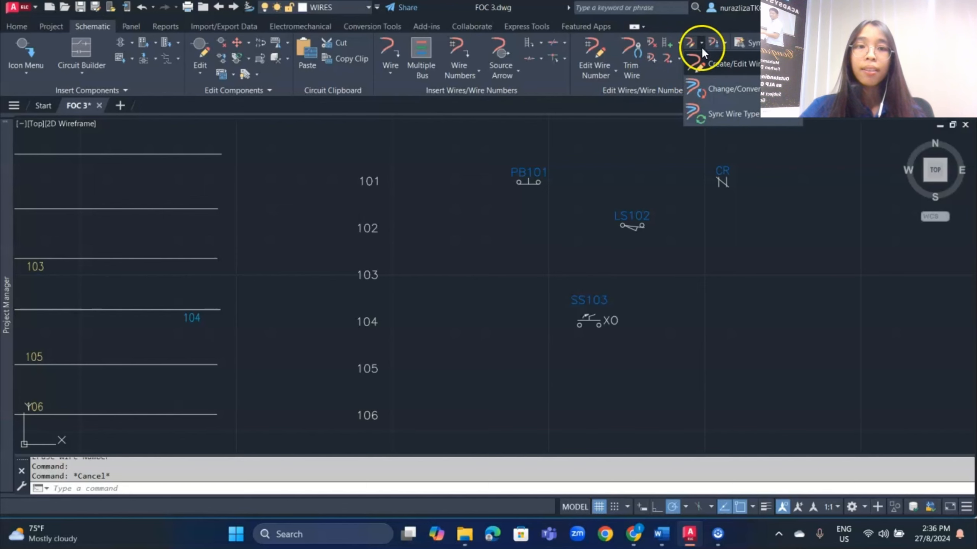
click(730, 66)
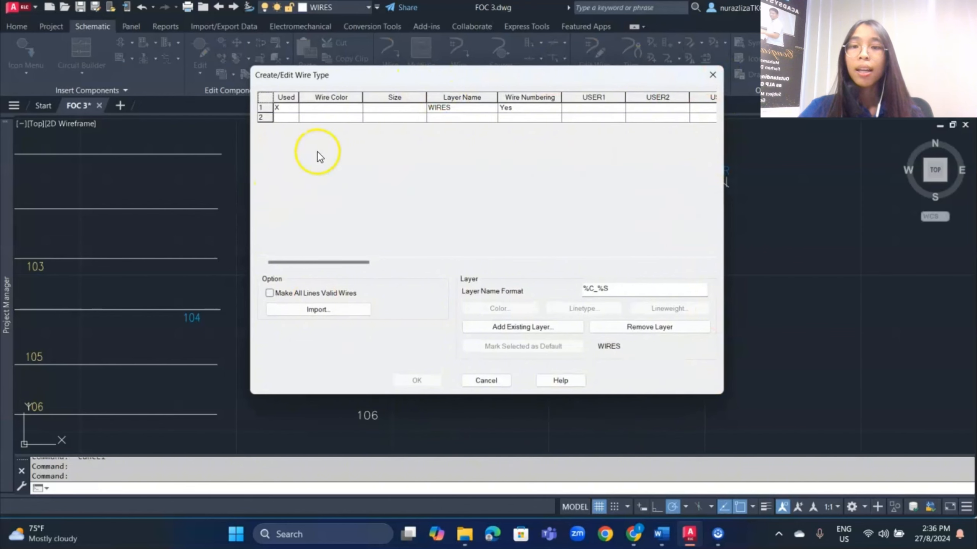
click(346, 117)
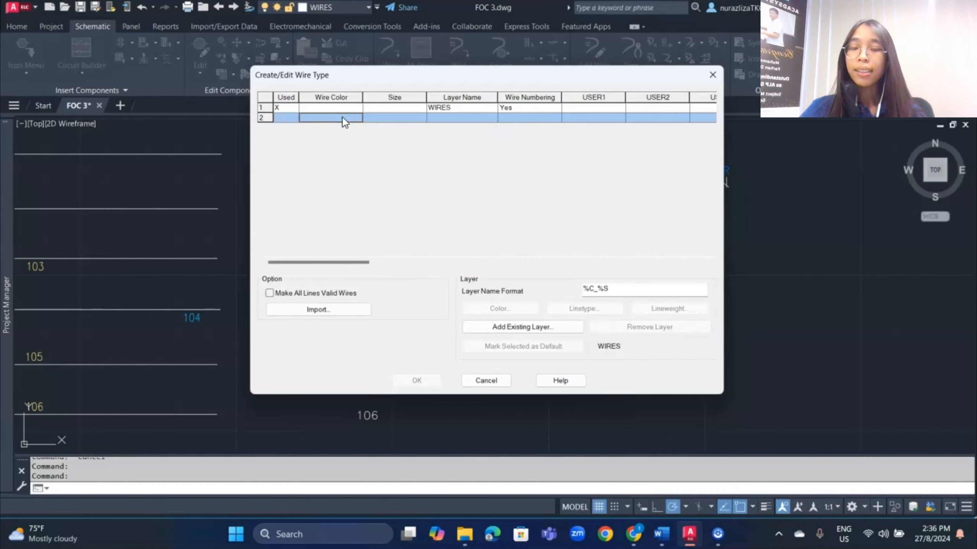
click(342, 117)
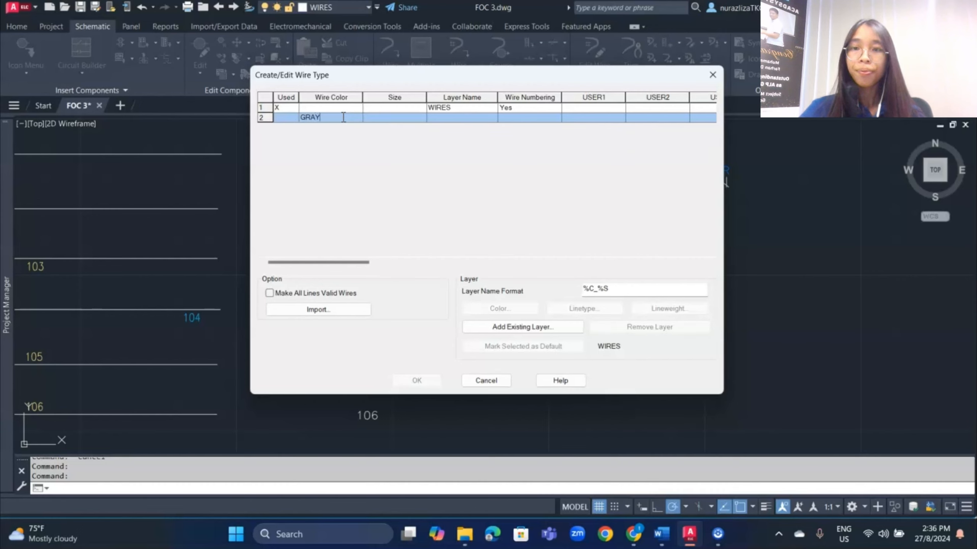
click(449, 115)
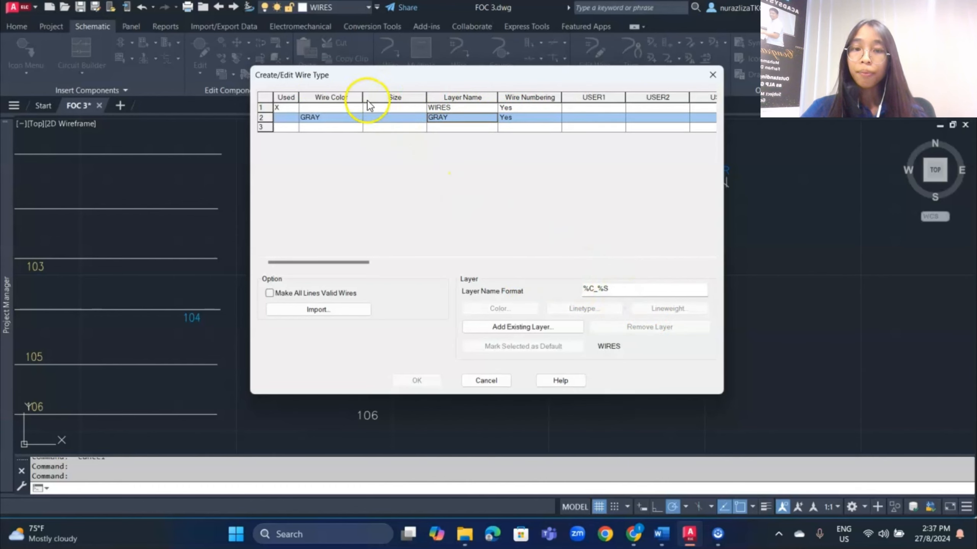
Step: Add two more wire types with the wire colors RED and YELLOW
click(319, 127)
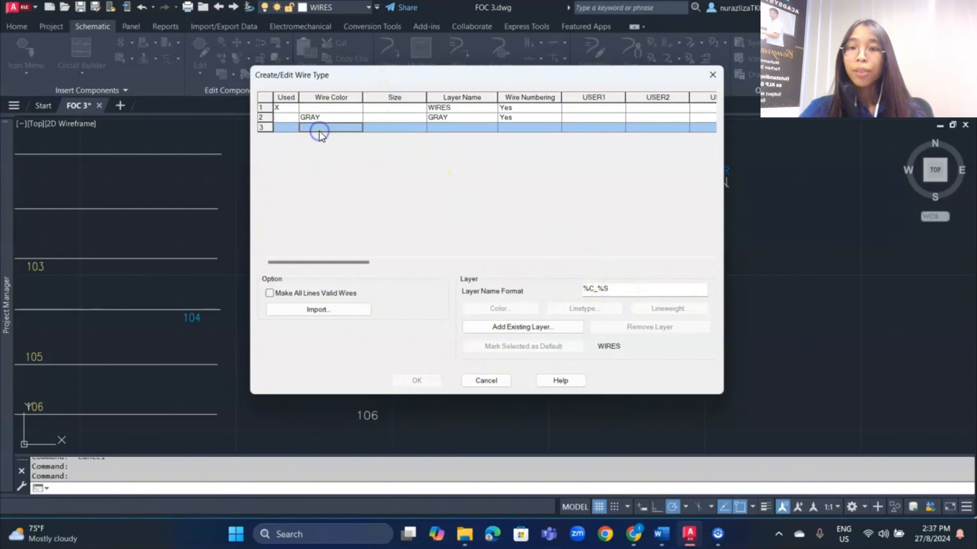
text(RED)
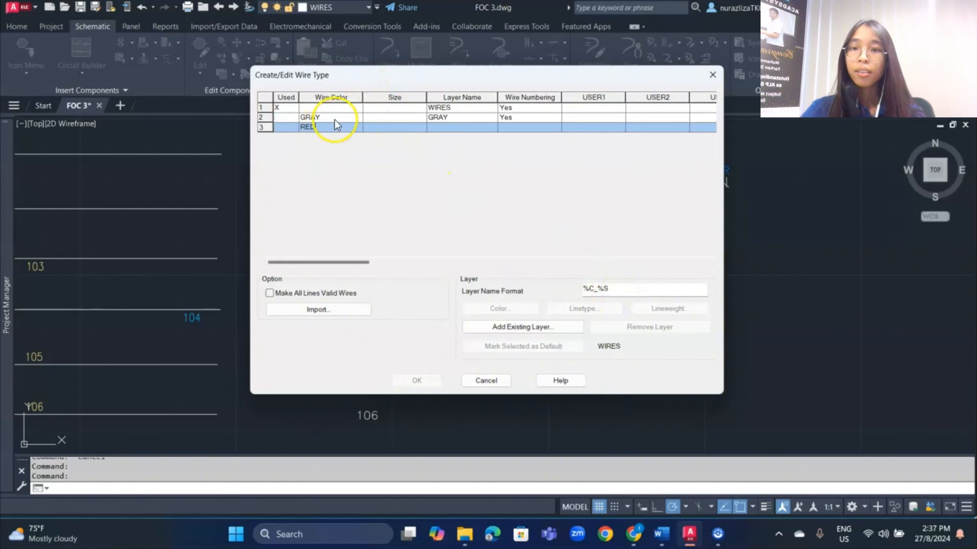
key(Return)
click(325, 137)
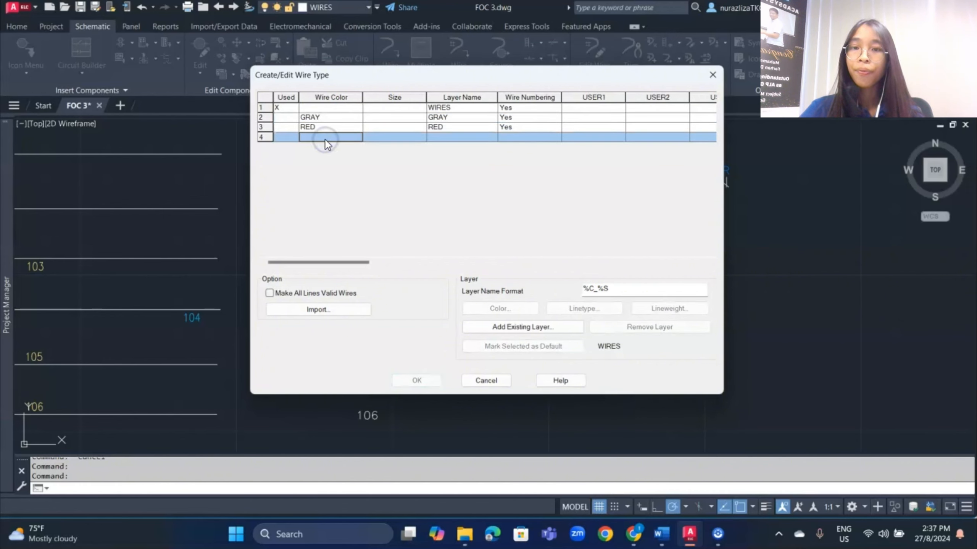
text(YELLO)
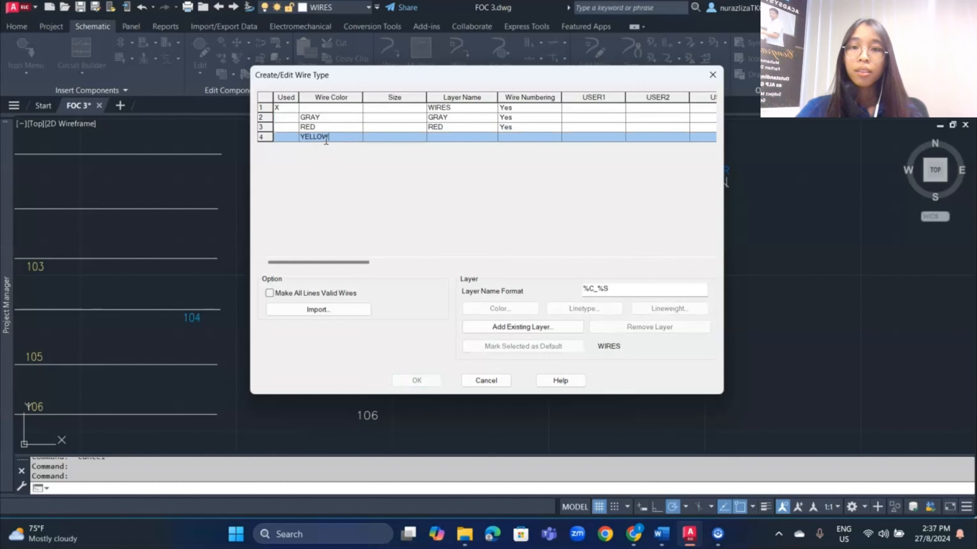
text(W)
click(446, 126)
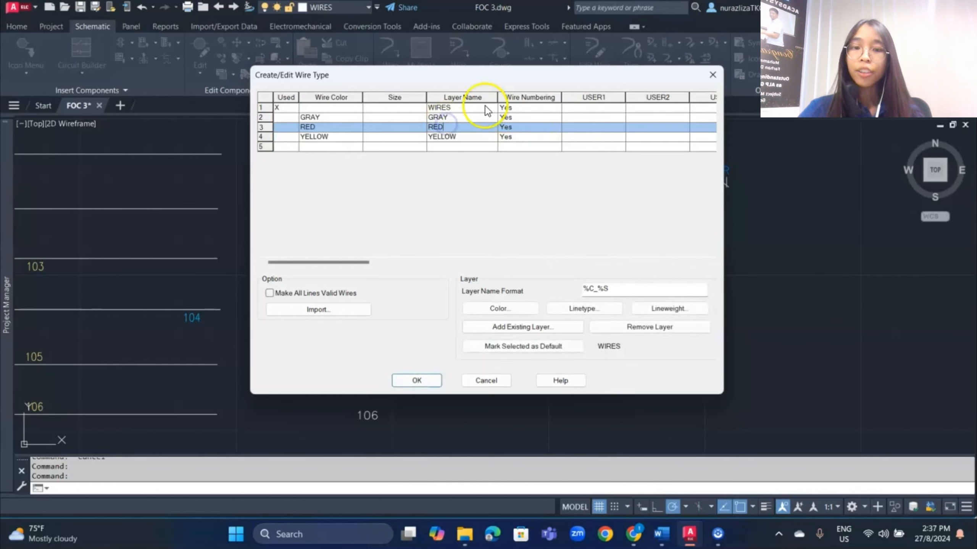
Step: Set the GRAY wire type's layer colour to the standard gray index colour
click(400, 115)
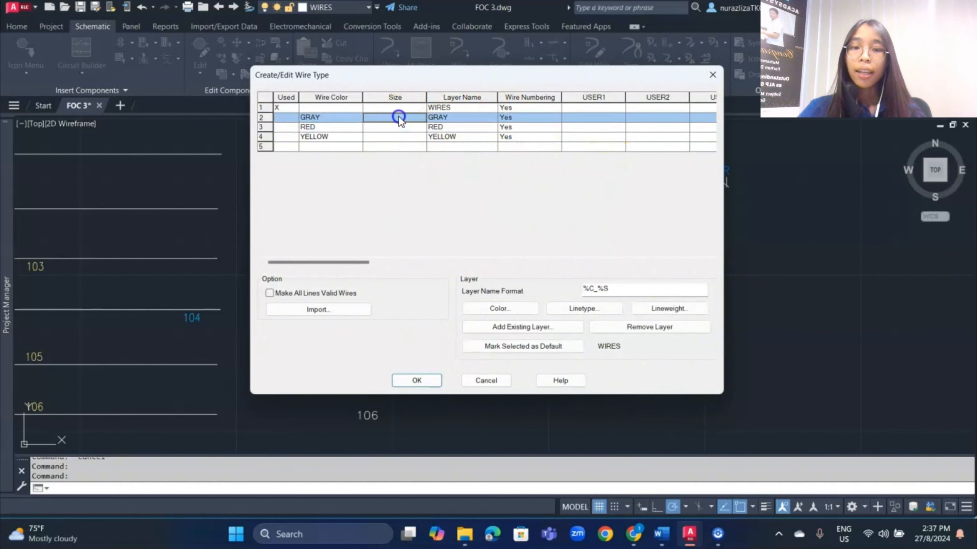
click(483, 306)
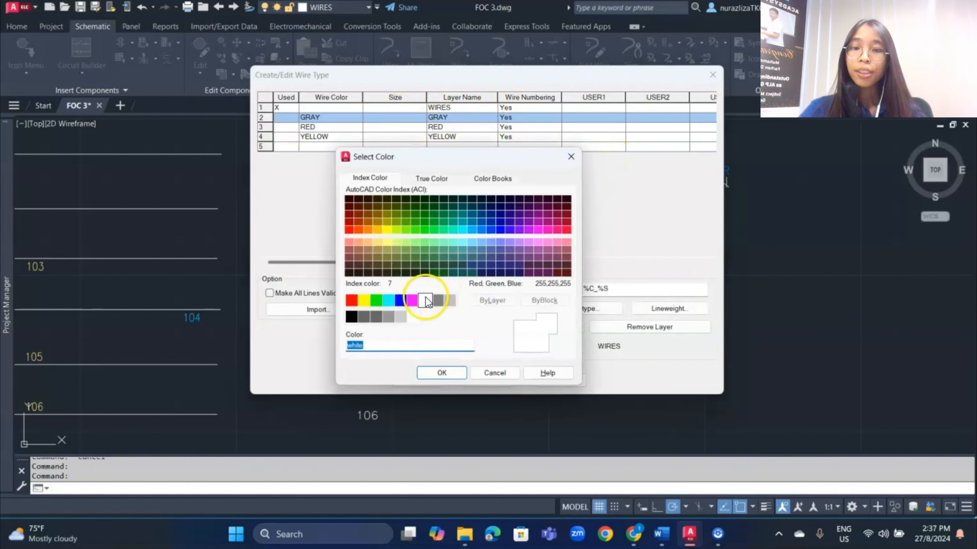
click(437, 297)
click(442, 372)
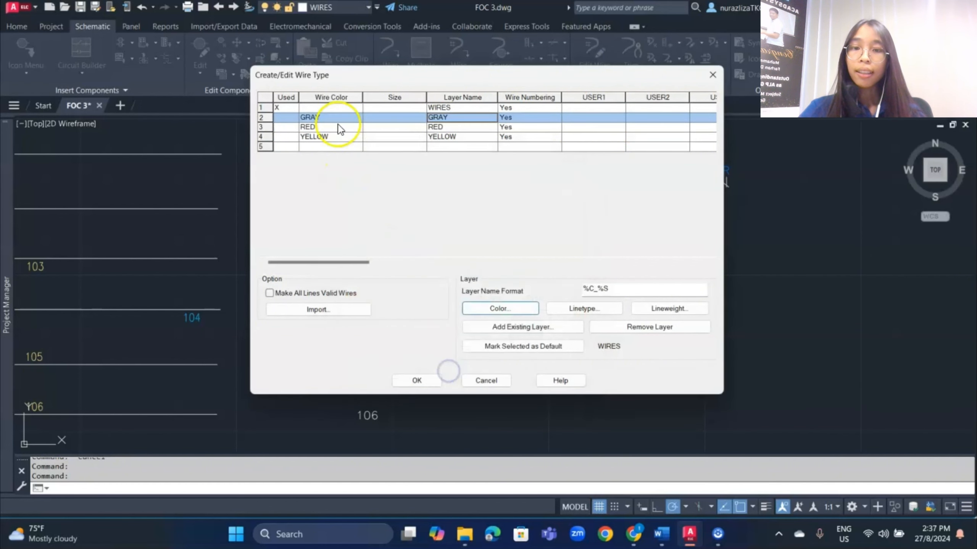
Step: Set the layer colour of the RED wire type to red and of the YELLOW wire type to yellow
click(332, 136)
click(342, 128)
click(484, 308)
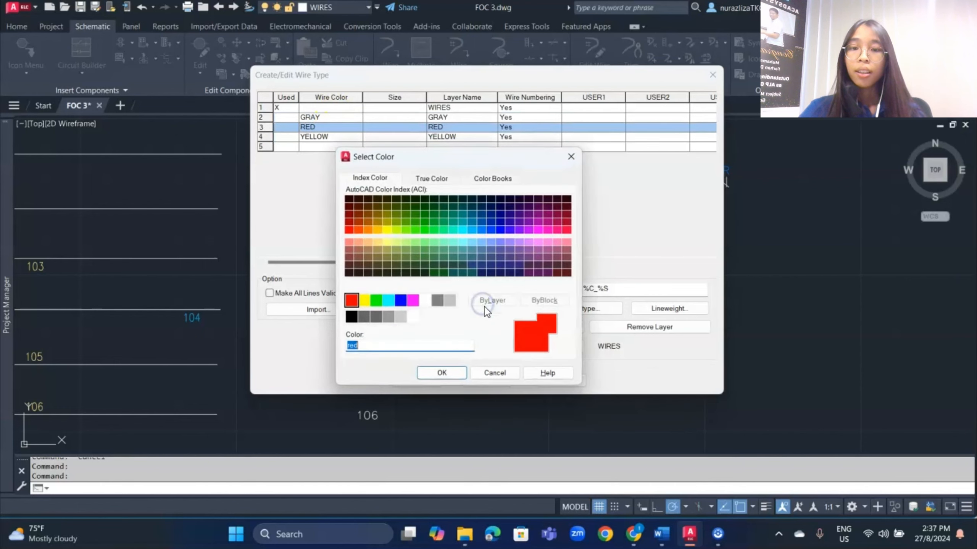
click(426, 372)
click(356, 137)
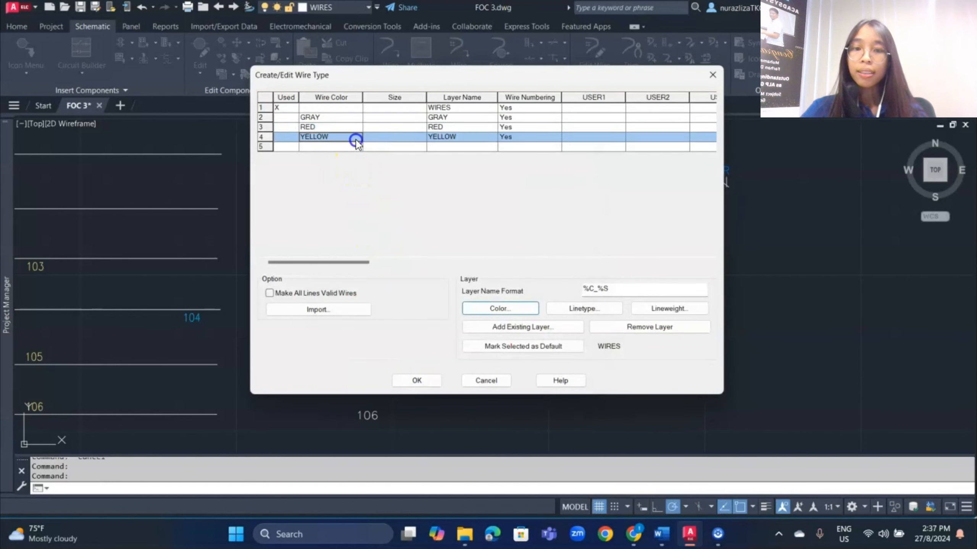
click(510, 306)
click(366, 298)
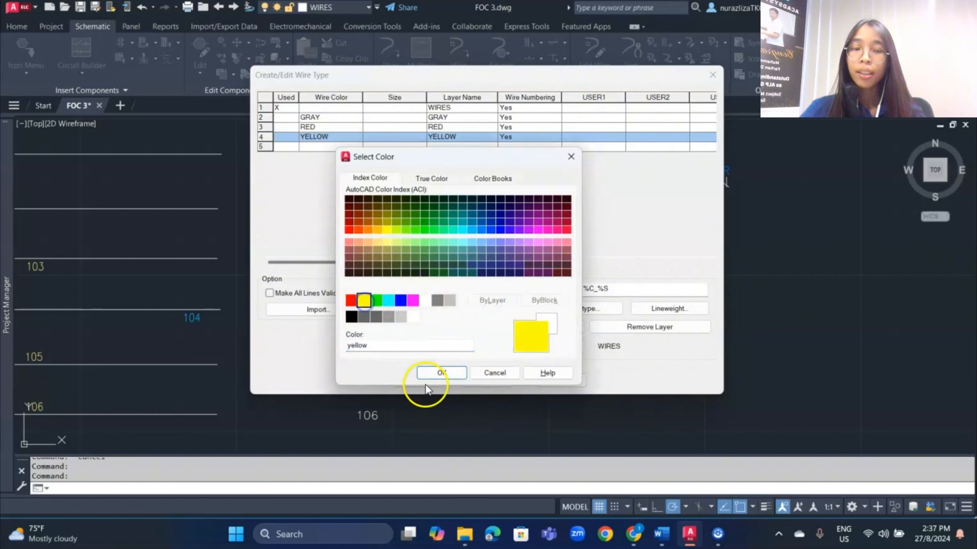
click(439, 369)
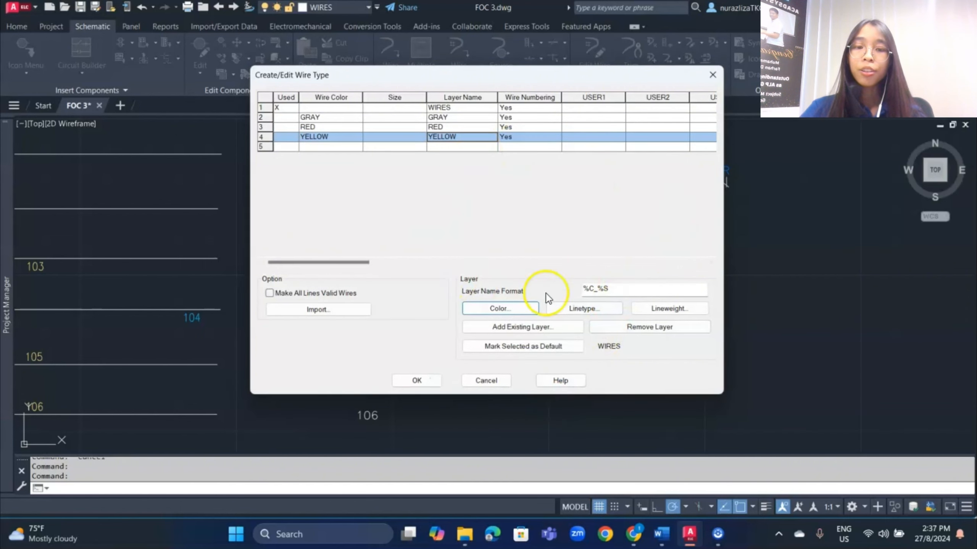
Step: Browse the linetypes in acad.lin that can be loaded for the YELLOW wire type, without loading any
click(581, 312)
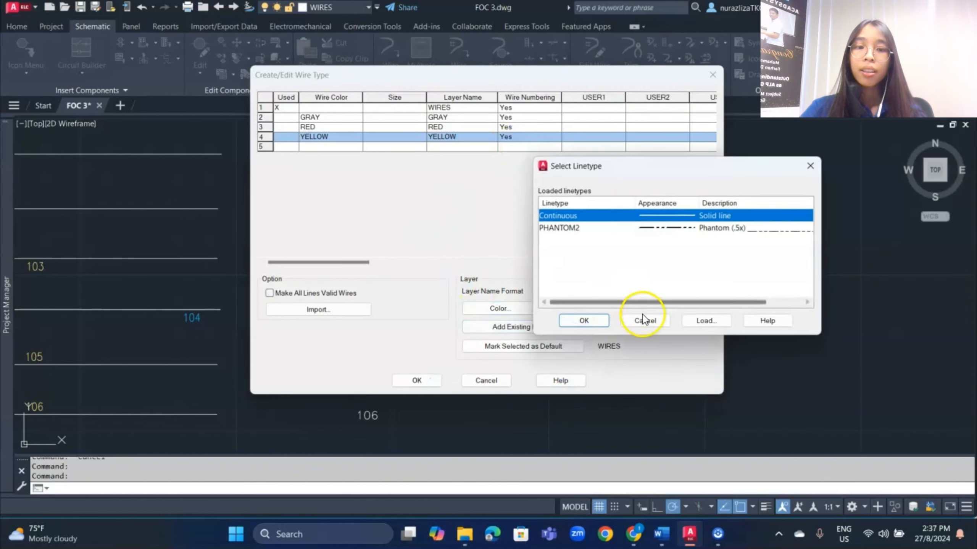
click(698, 320)
scroll(653, 277, down, 12)
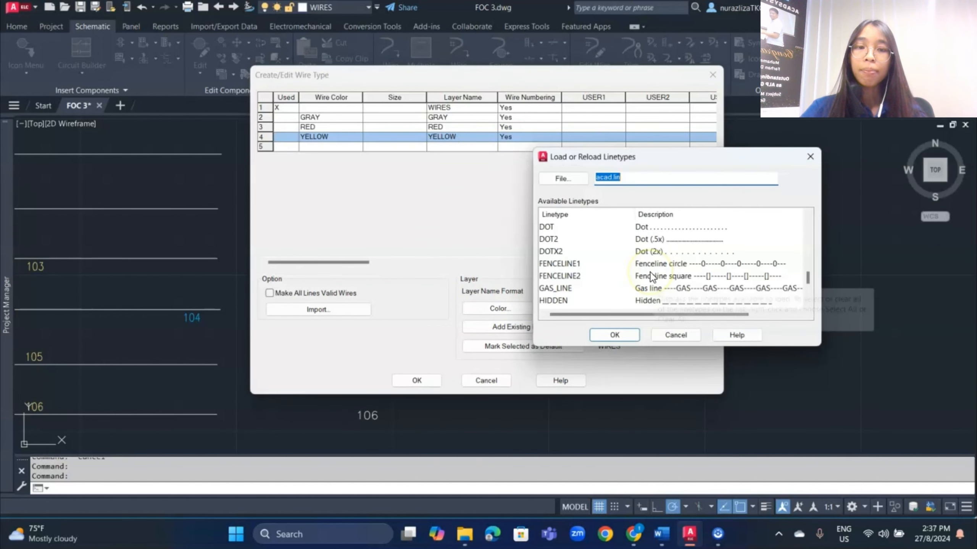
click(659, 333)
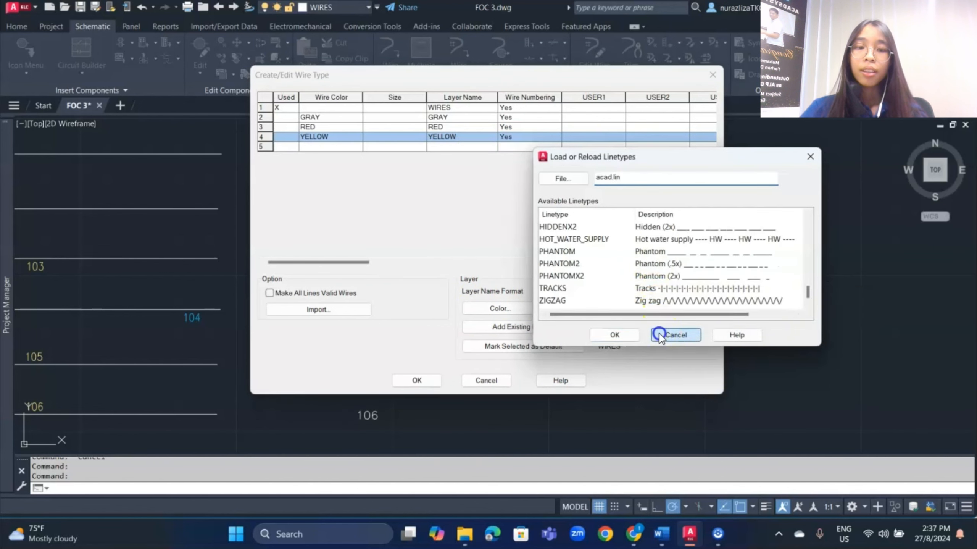
Step: Review the lineweights for the YELLOW wire type, keep Default, and save the wire type definitions
click(647, 321)
click(666, 308)
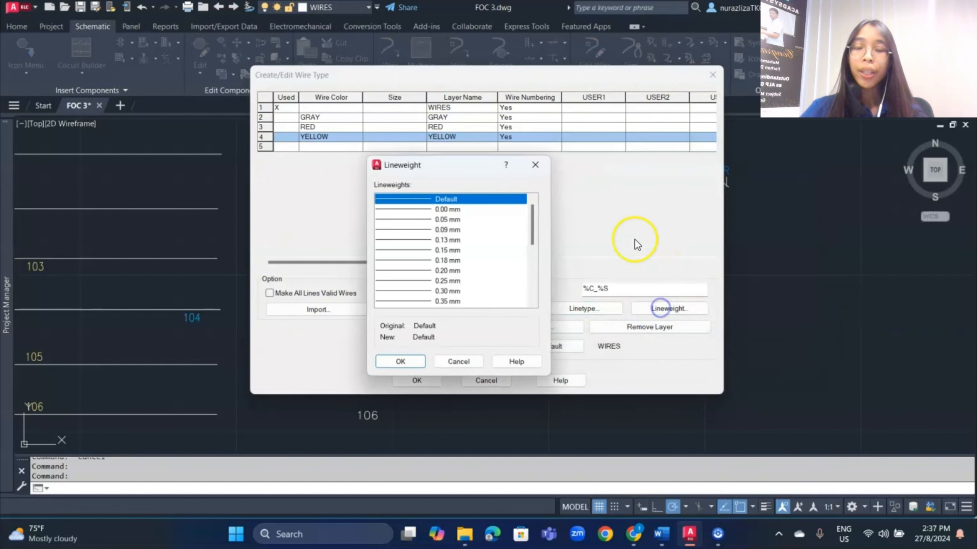
scroll(461, 234, down, 5)
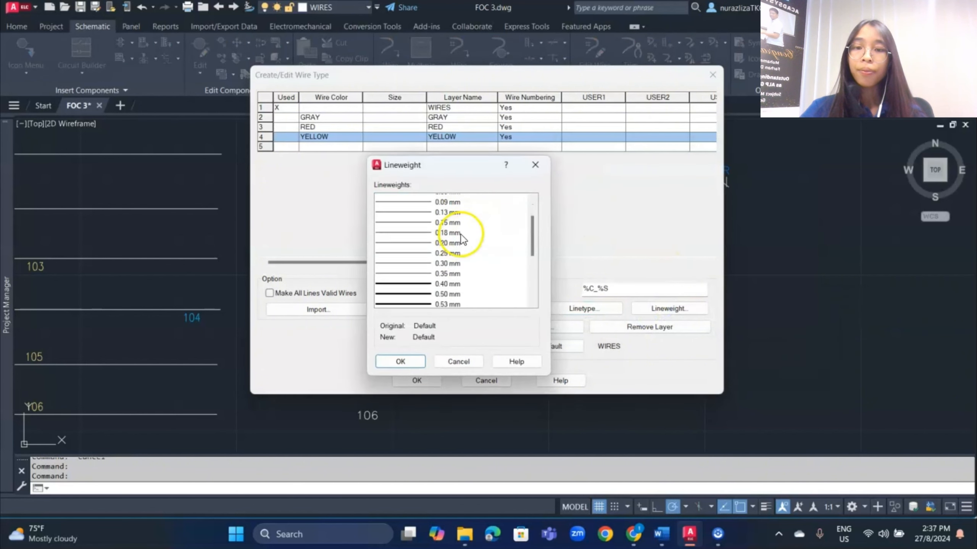
click(402, 360)
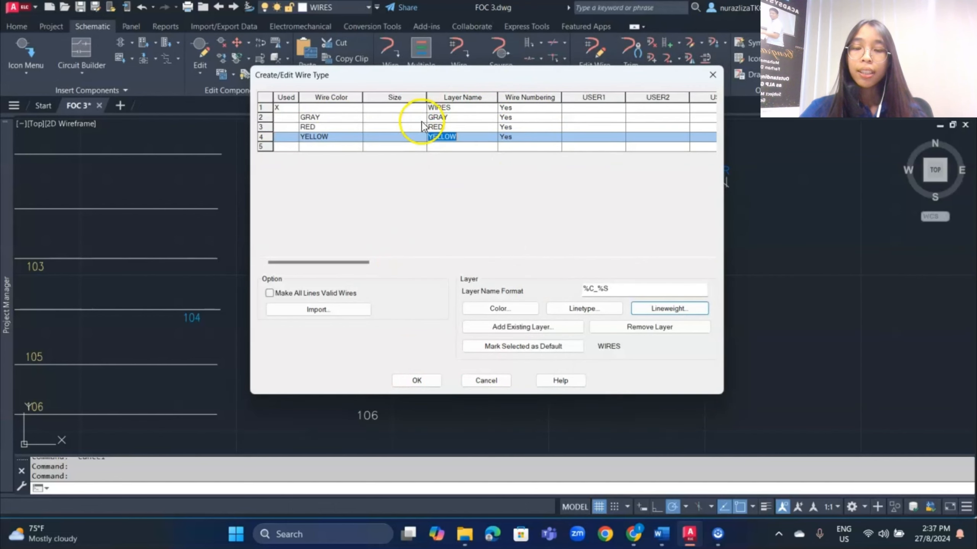
click(416, 380)
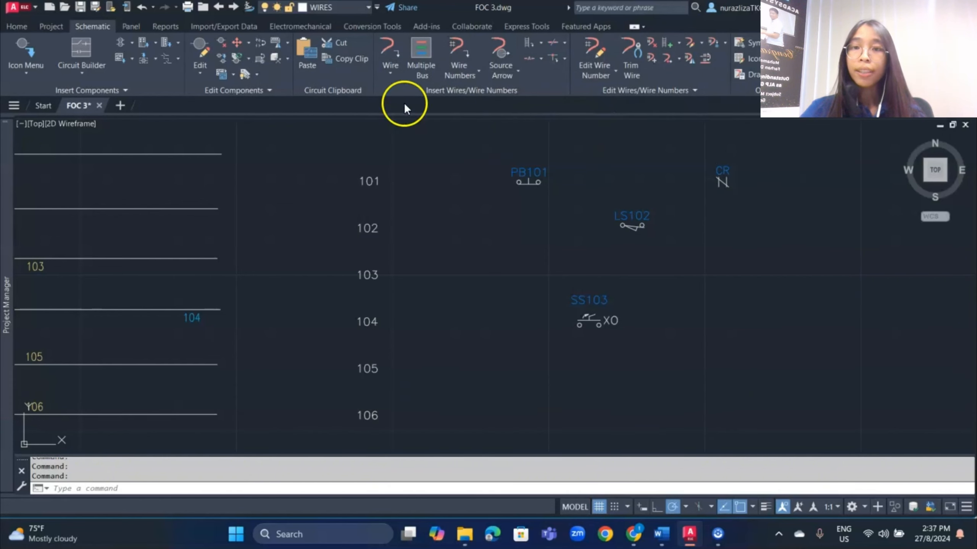
Step: Make GRAY the current layer and insert a horizontal wire along row 101 through PB101 and CR
click(359, 10)
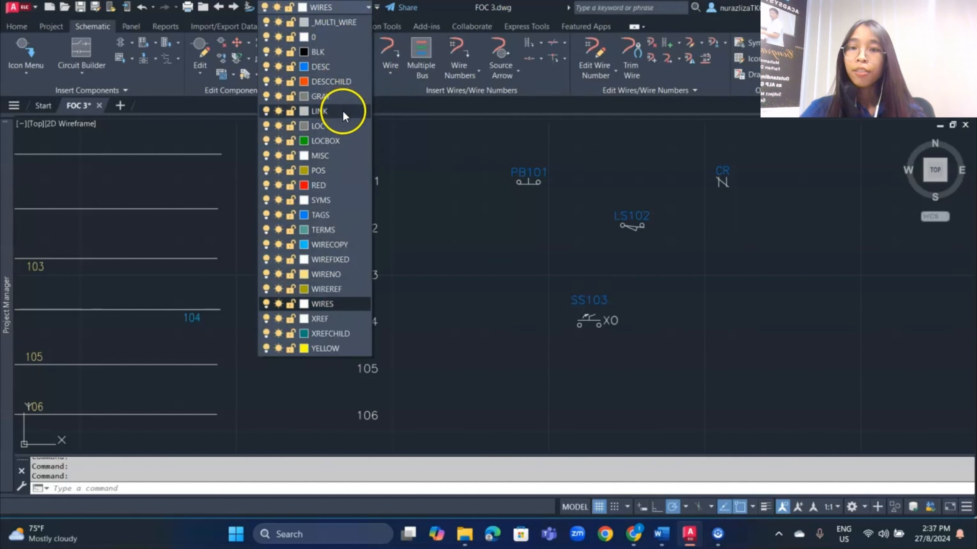
click(325, 98)
click(384, 54)
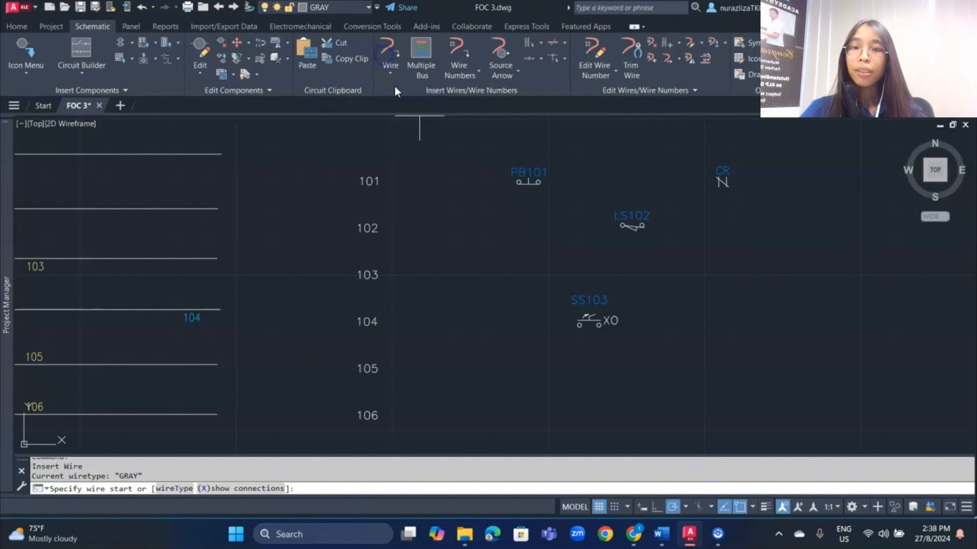
click(412, 183)
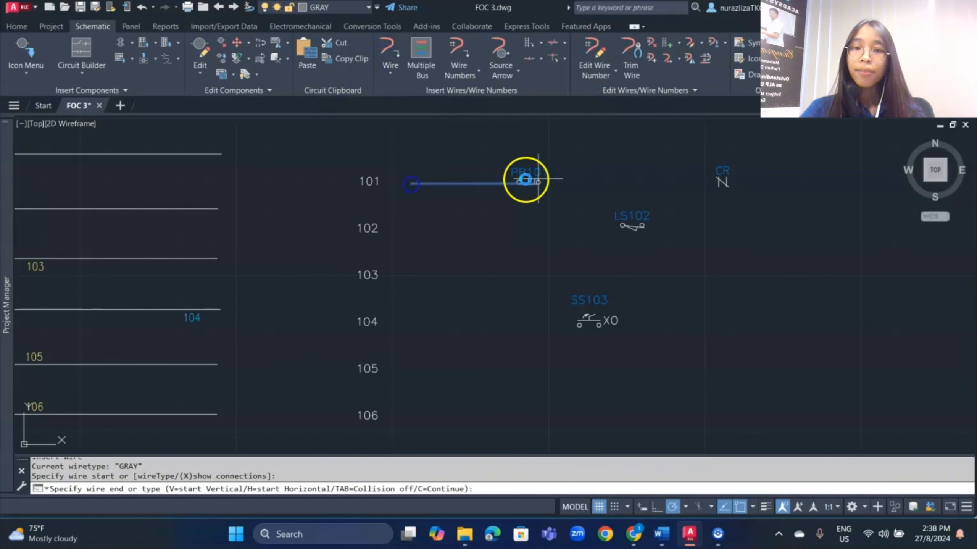
click(860, 184)
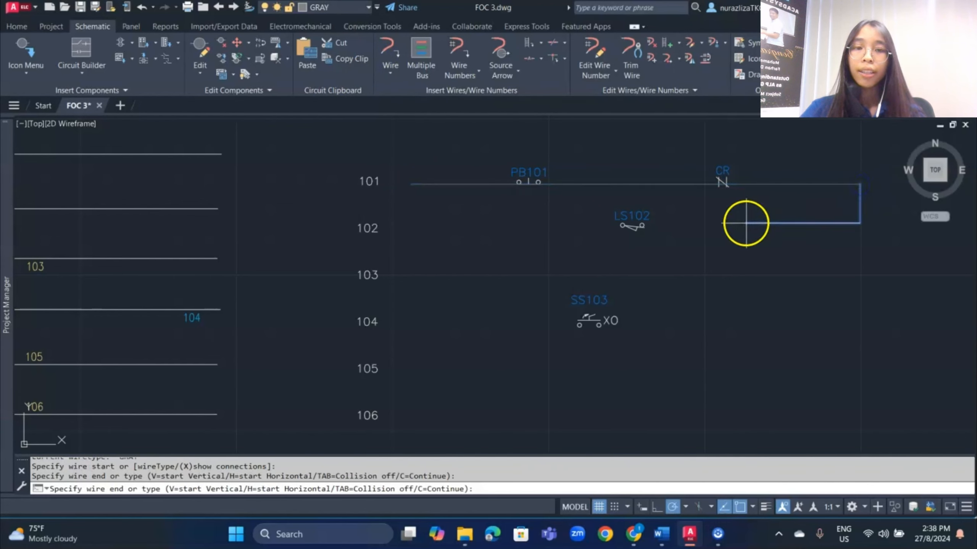
key(Escape)
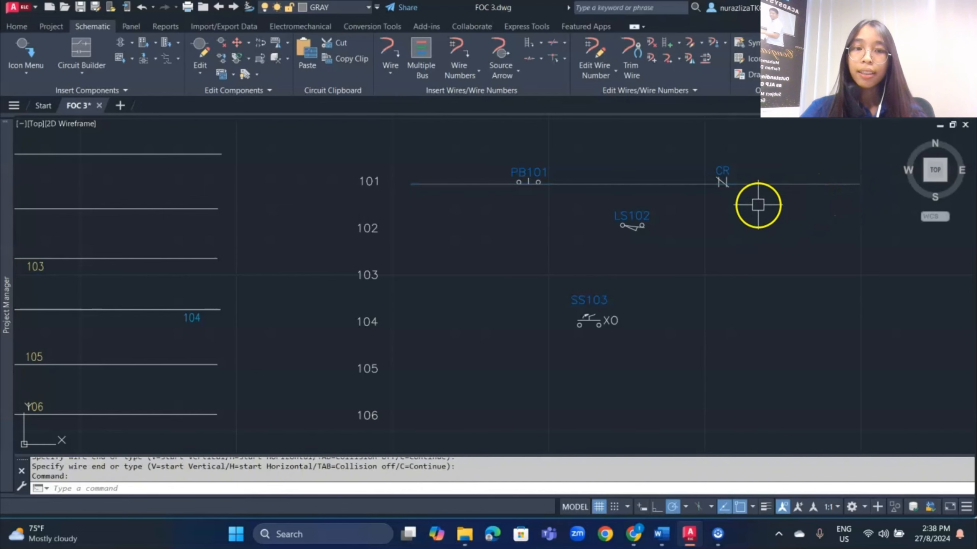
scroll(745, 199, up, 2)
scroll(499, 208, down, 2)
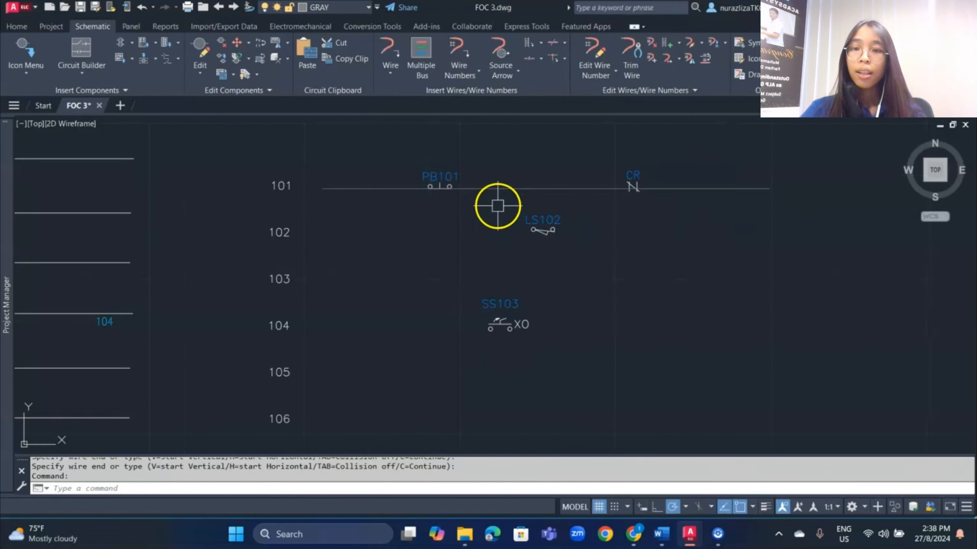
click(390, 46)
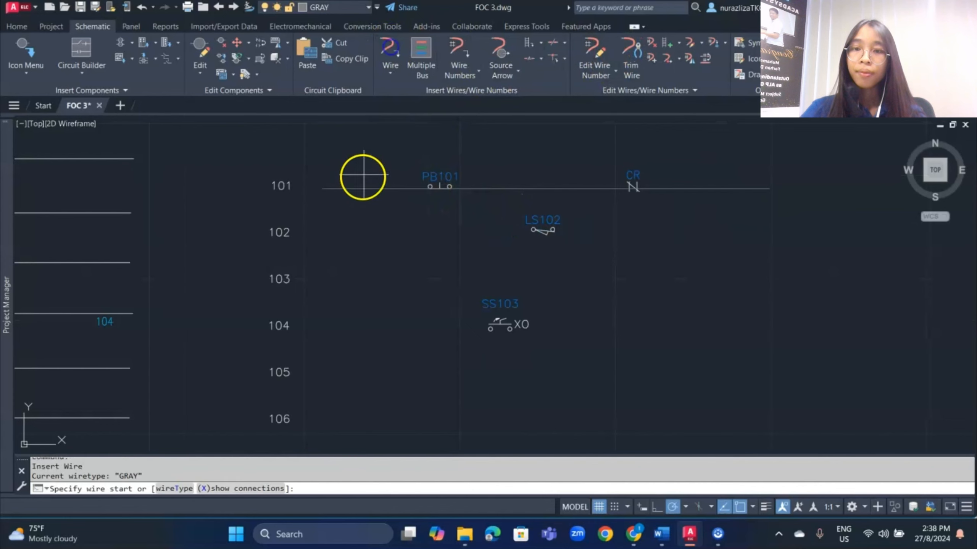
click(329, 231)
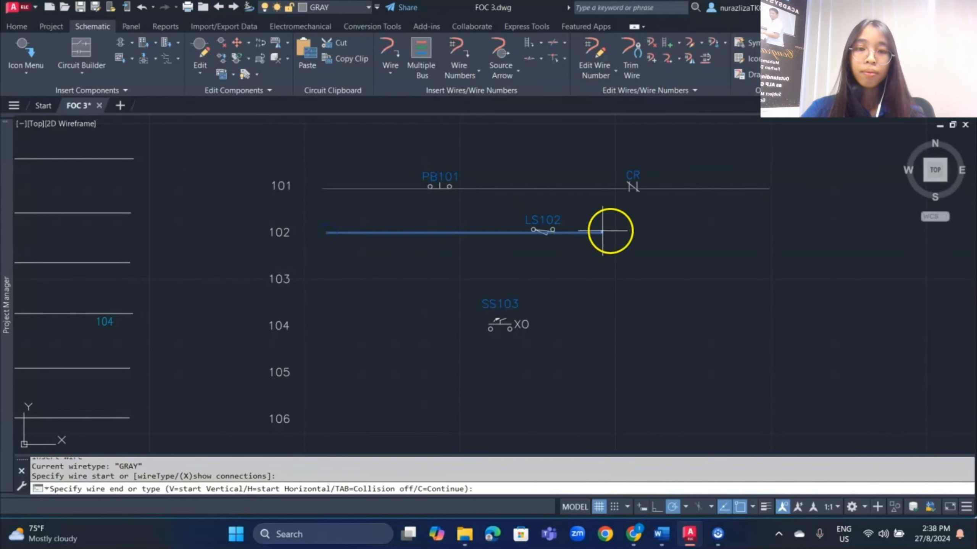
key(Escape)
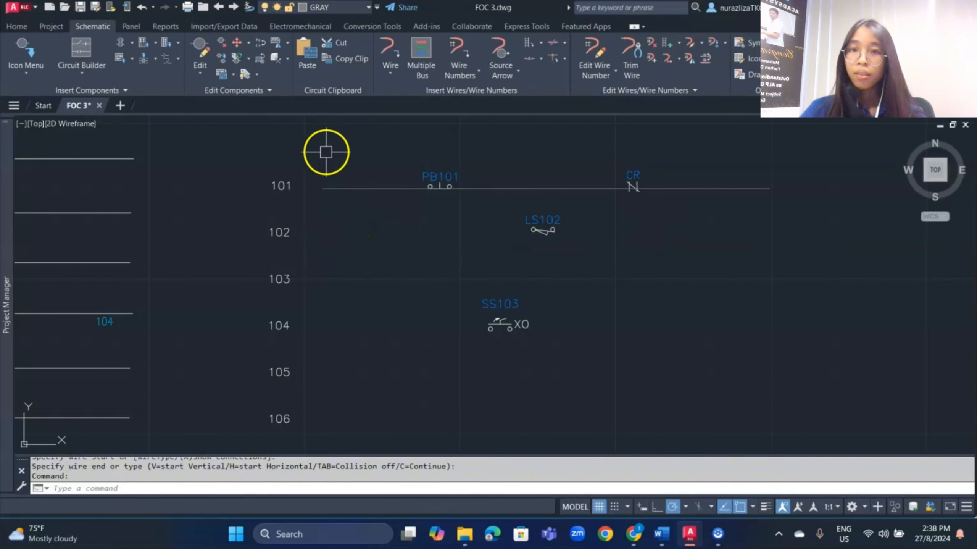
Step: Insert a horizontal GRAY wire along row 102 through the LS102 limit switch
click(382, 49)
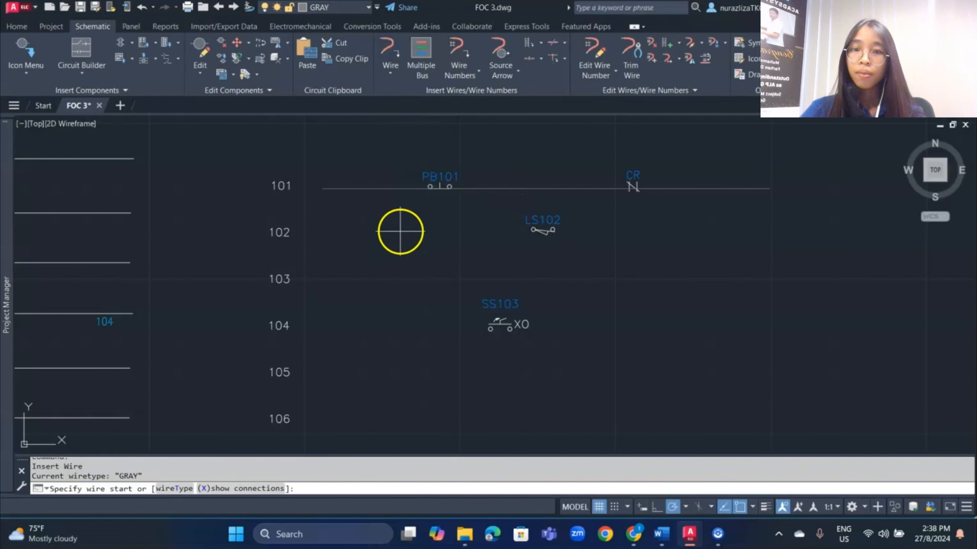
click(326, 230)
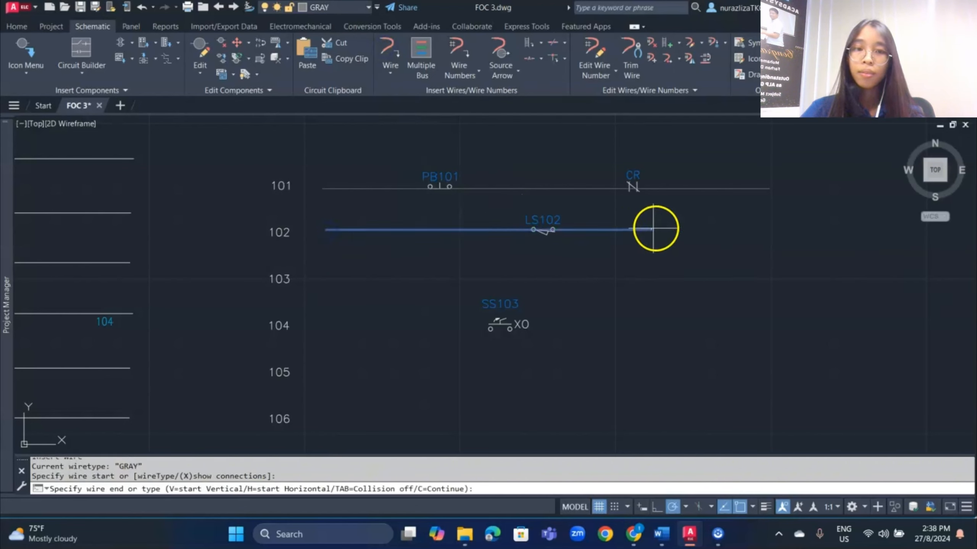
click(760, 230)
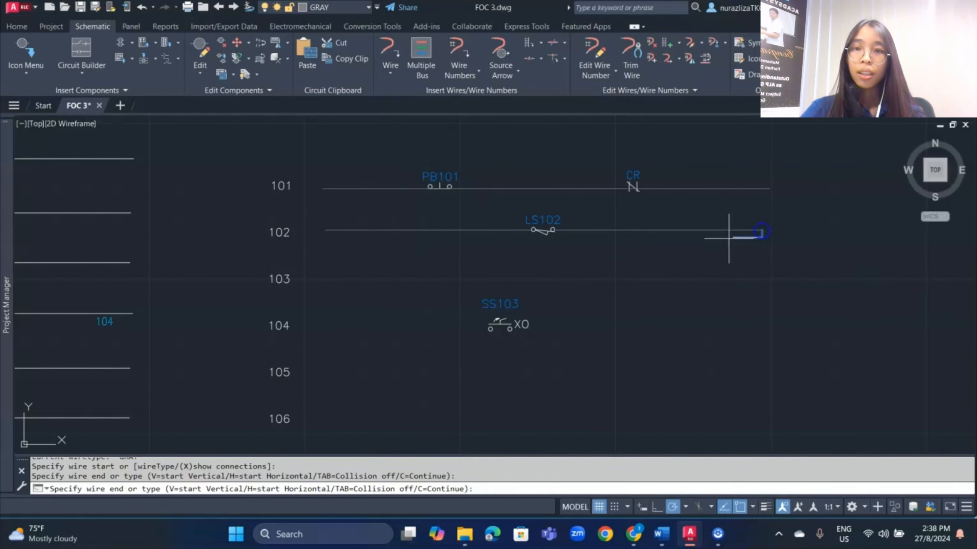
key(Return)
scroll(537, 236, up, 2)
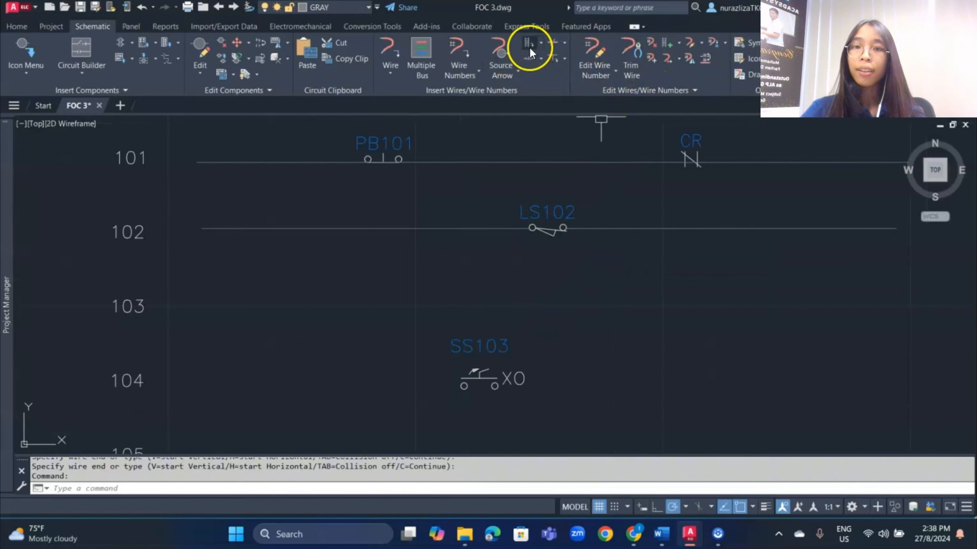
Step: Make RED the current layer and insert a horizontal wire along row 103
click(347, 9)
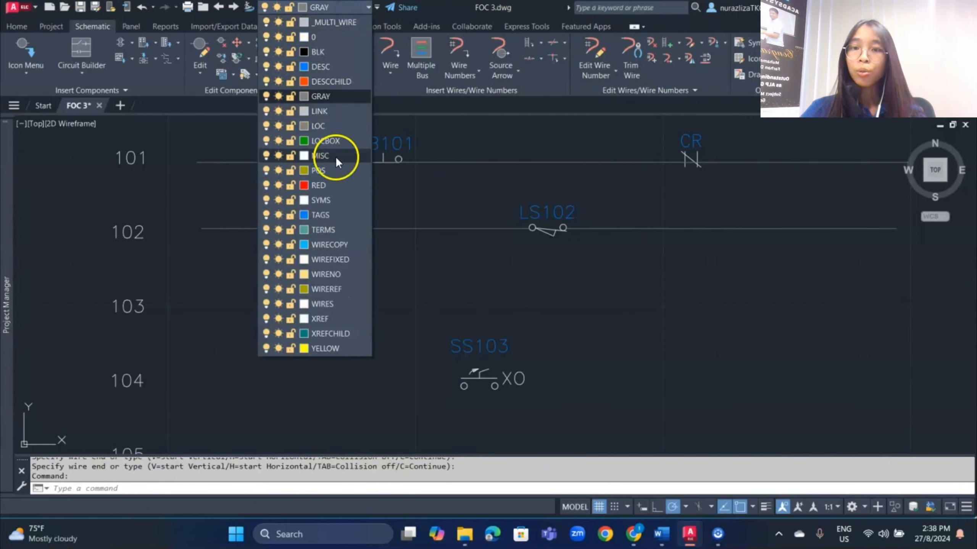
click(331, 185)
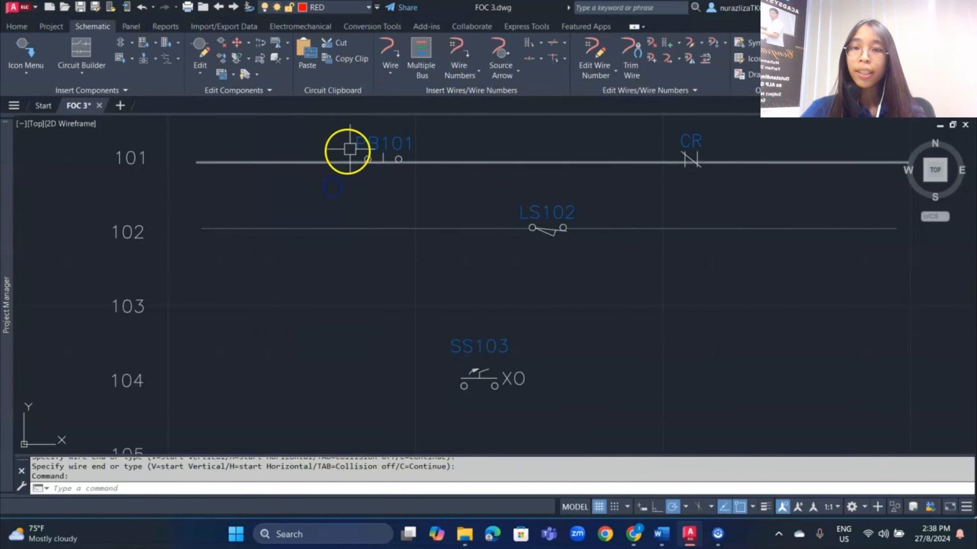
click(393, 53)
click(200, 307)
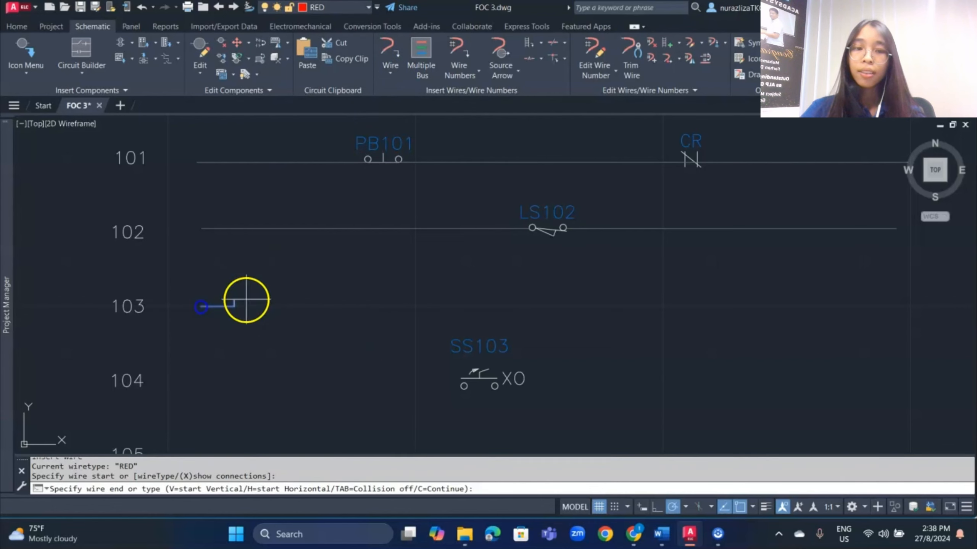
click(893, 307)
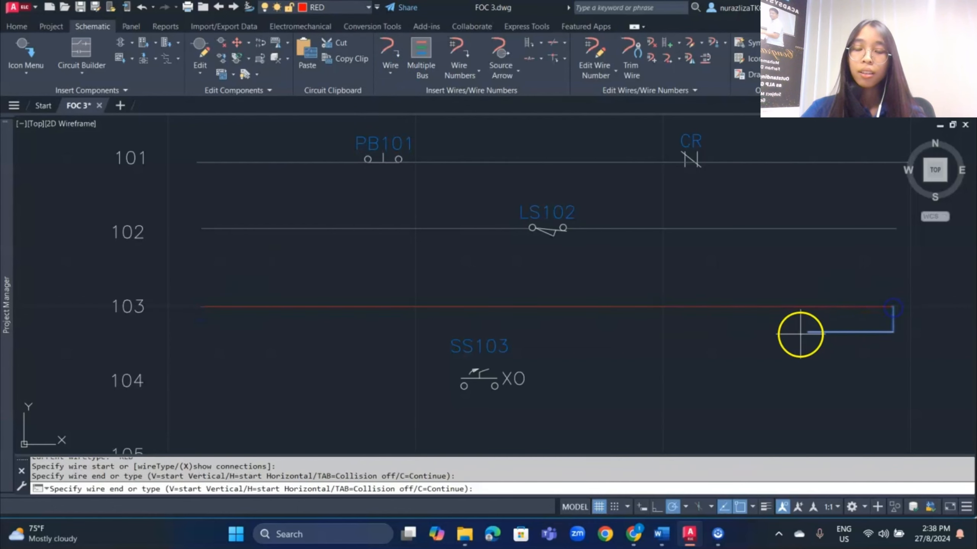
key(Return)
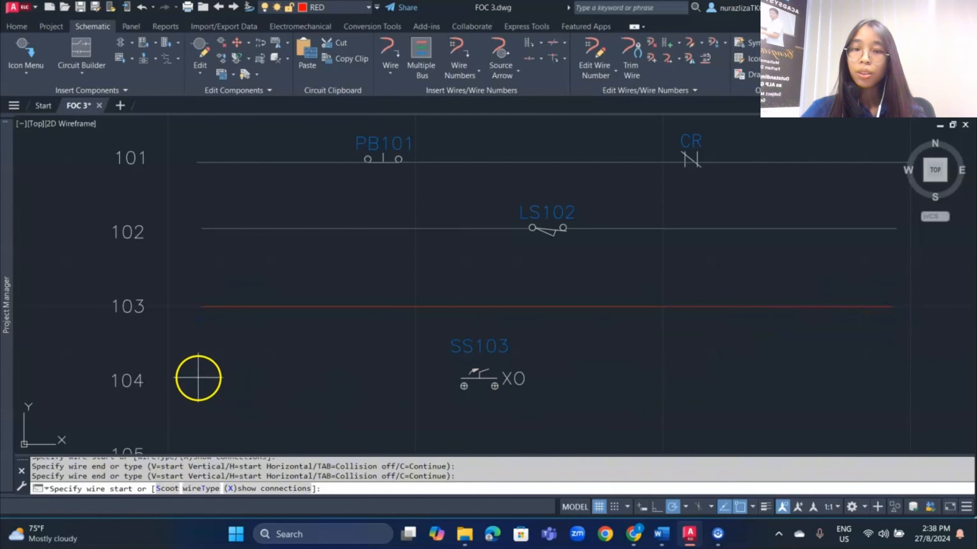
Step: Insert a horizontal RED wire along row 104 through the SS103 selector switch
click(198, 386)
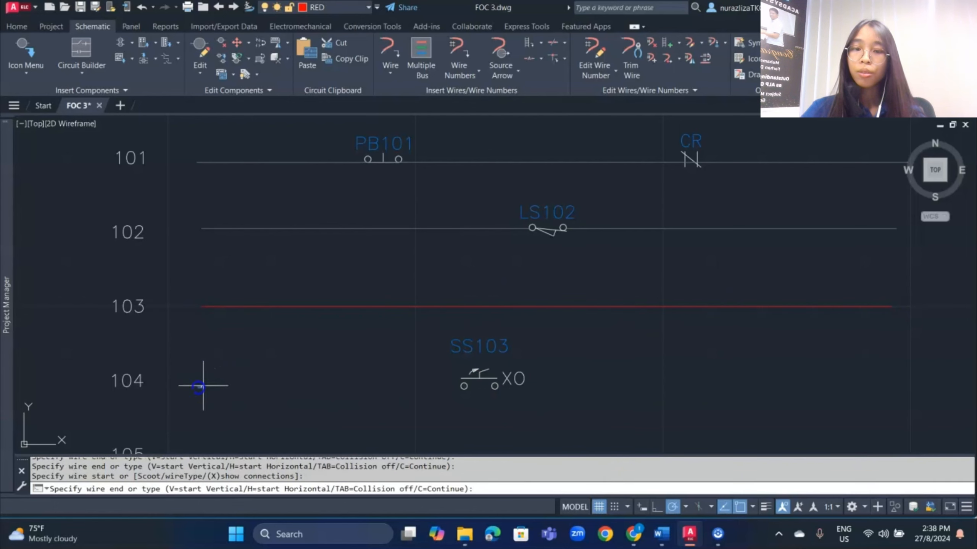
click(895, 386)
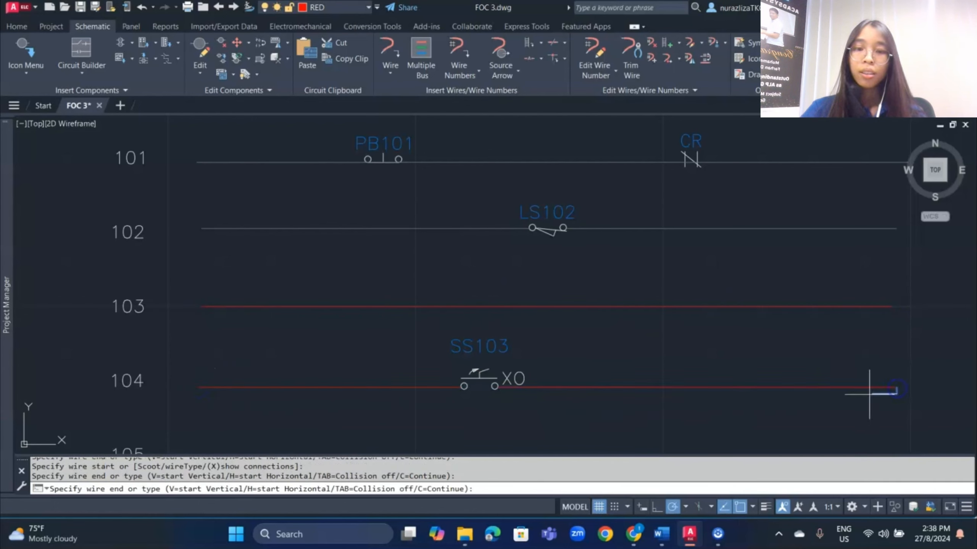
key(Escape)
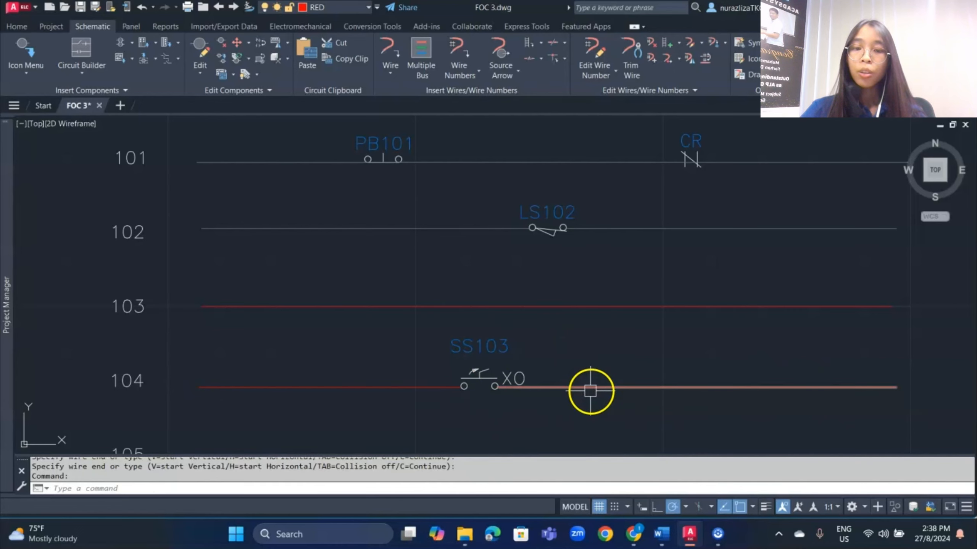
Step: Insert a horizontal RED wire along row 105, matching the extent of the wires above
middle_drag(591, 392, 593, 213)
click(395, 84)
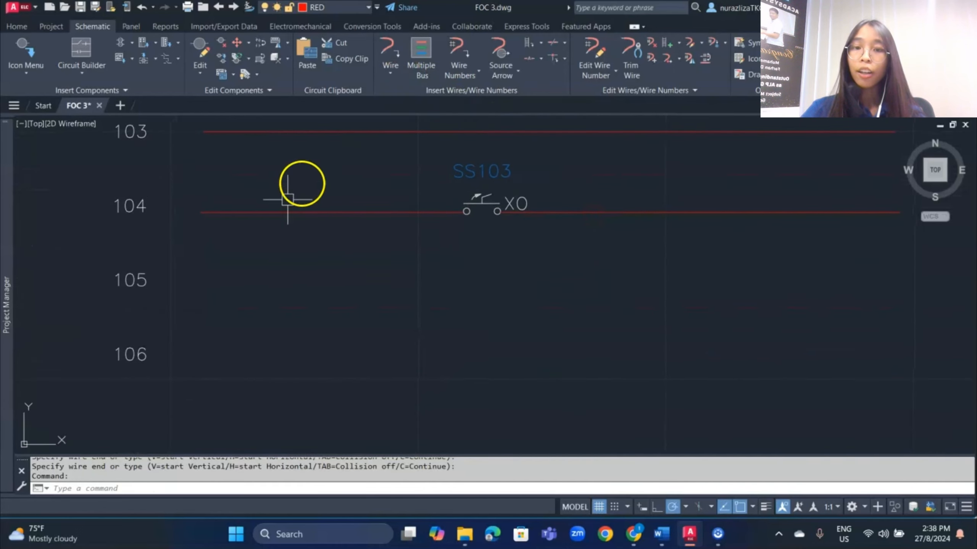
click(392, 48)
click(202, 282)
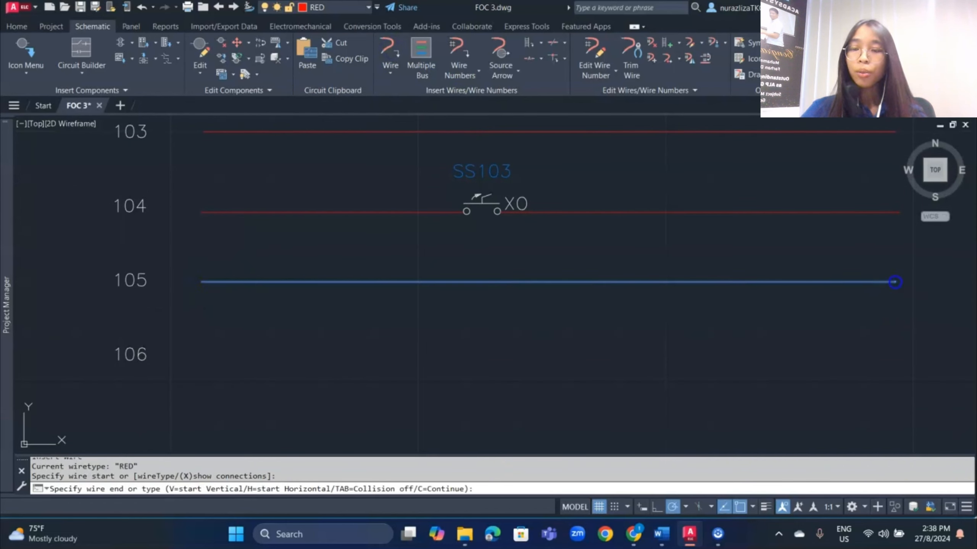
click(895, 282)
key(Escape)
key(Escape)
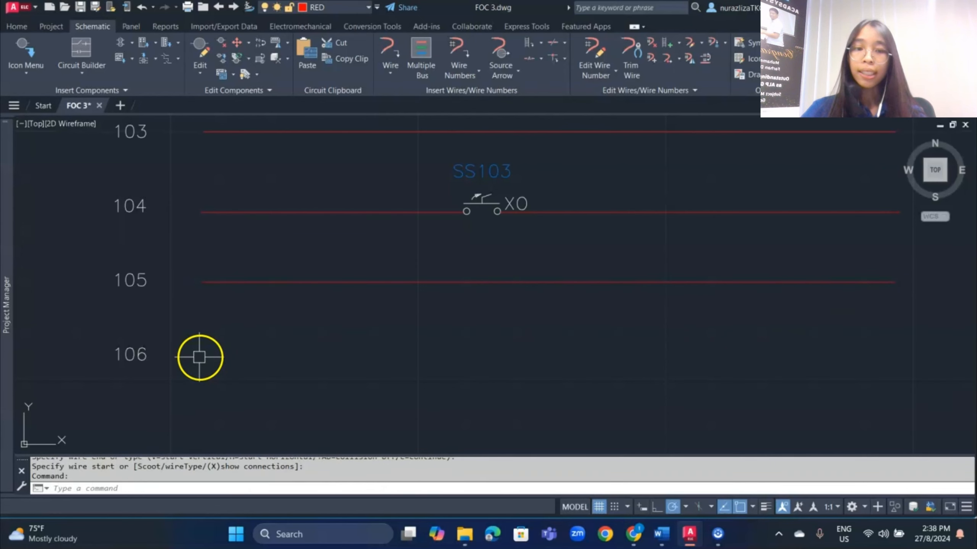
Step: Insert a horizontal RED wire along row 106, aligned with the ends of the row 105 wire
click(388, 49)
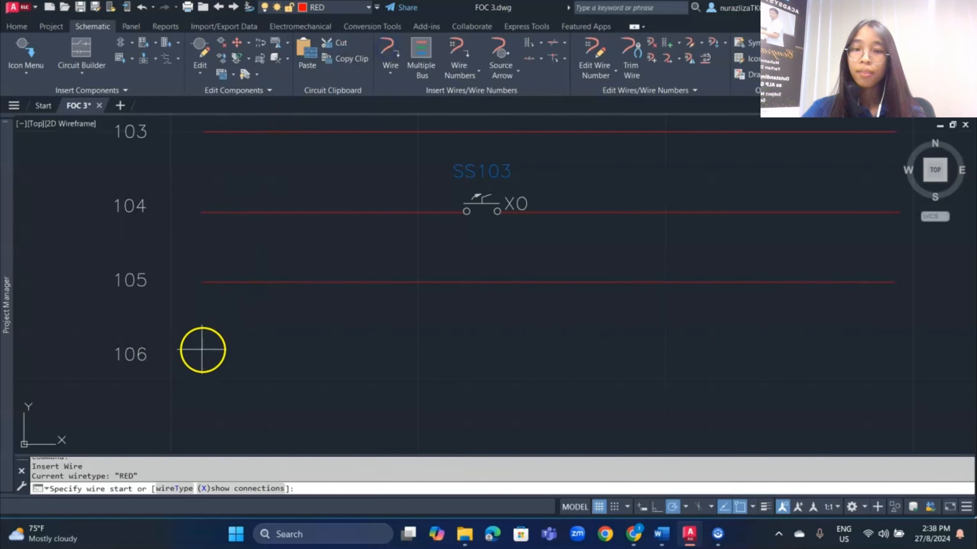
click(203, 354)
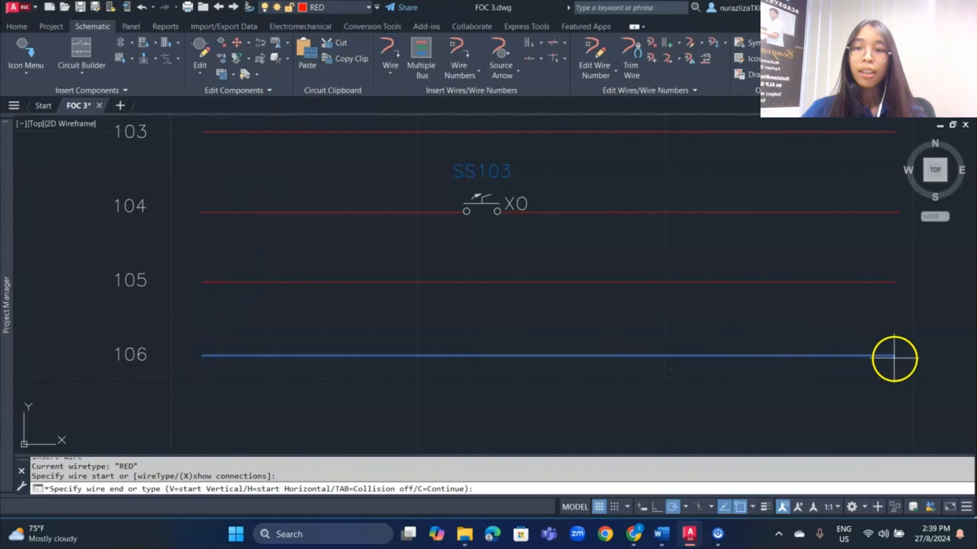
click(894, 356)
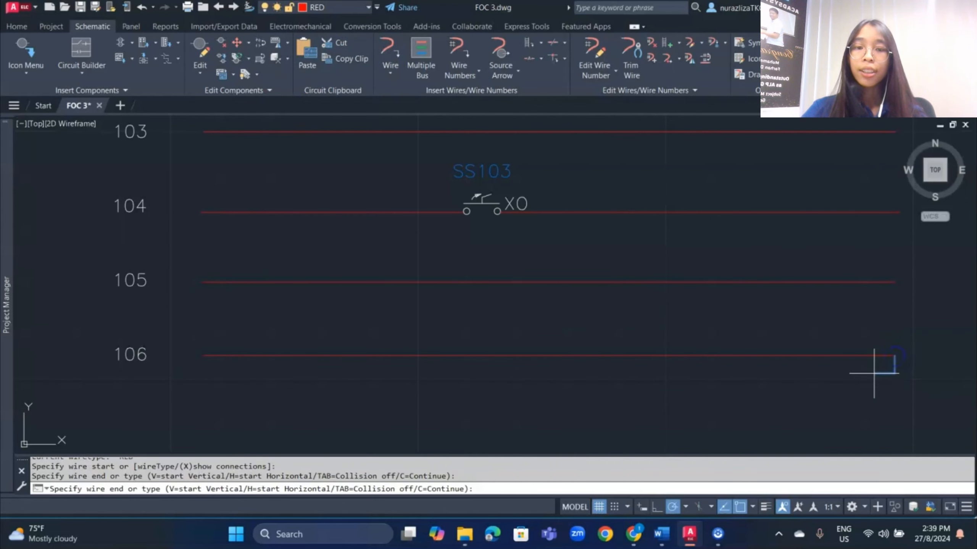
key(Escape)
scroll(772, 350, down, 3)
scroll(772, 349, up, 2)
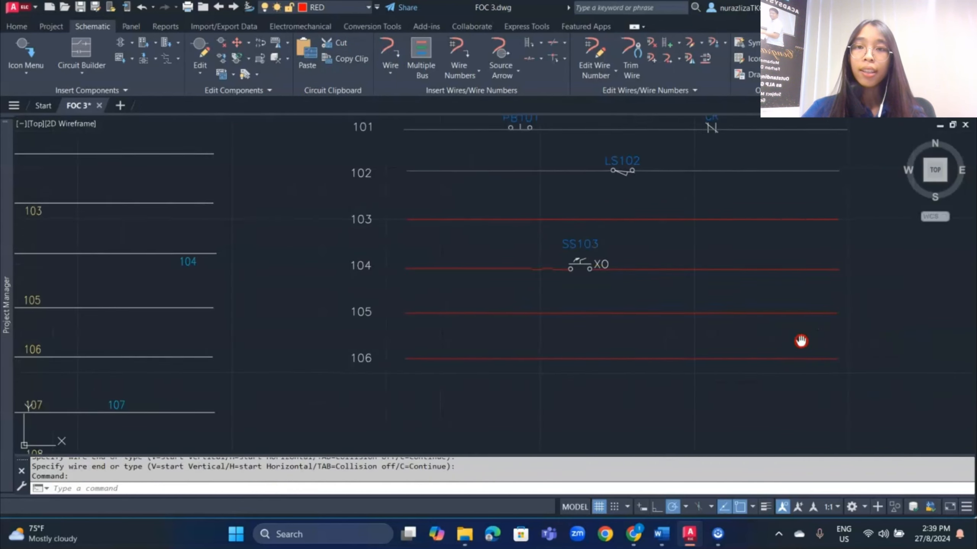
middle_drag(799, 339, 688, 370)
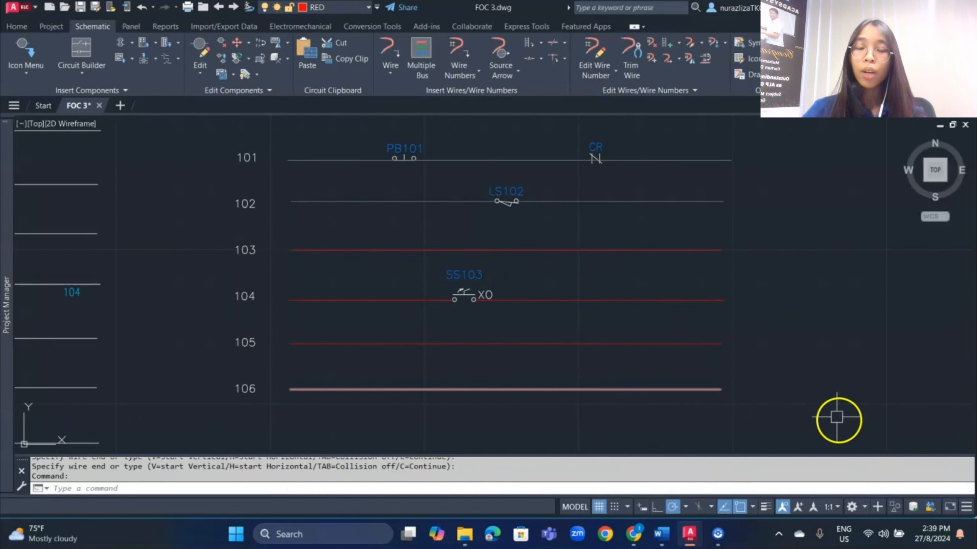
Step: Convert the wires on rows 105 and 106 to the YELLOW wire type
key(Escape)
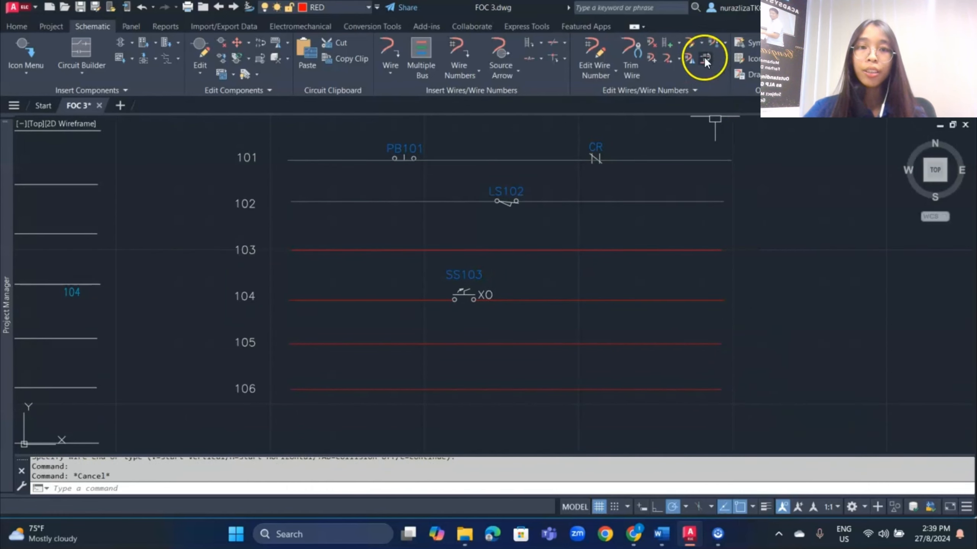
click(702, 44)
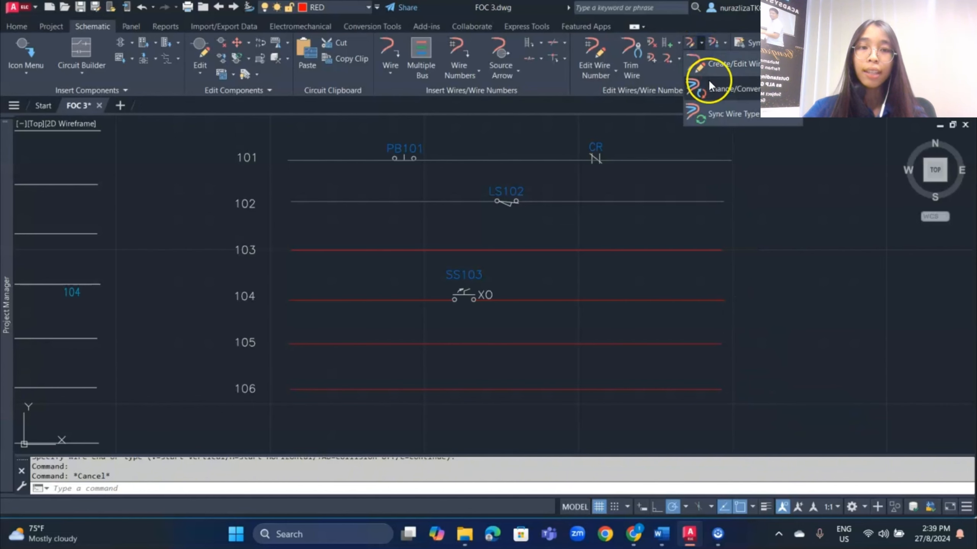
click(730, 89)
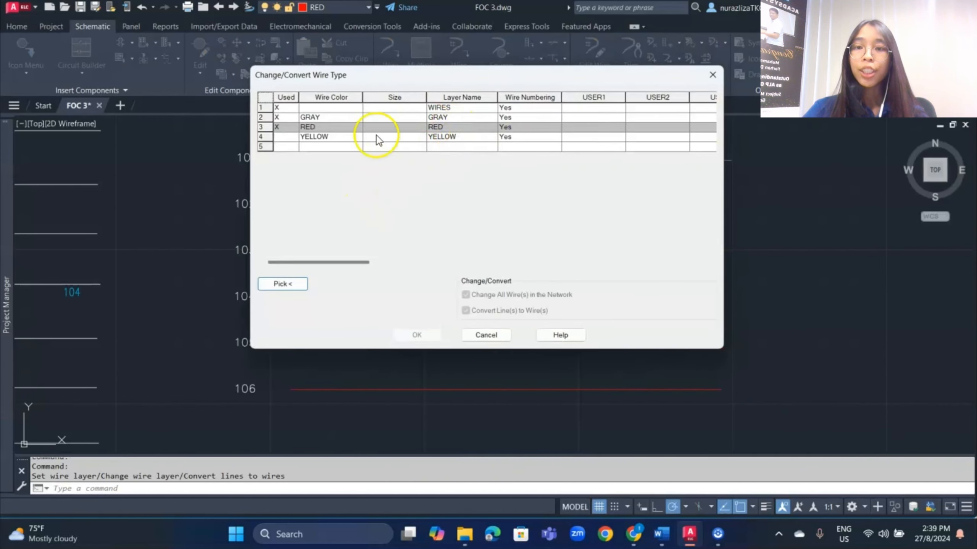
click(339, 135)
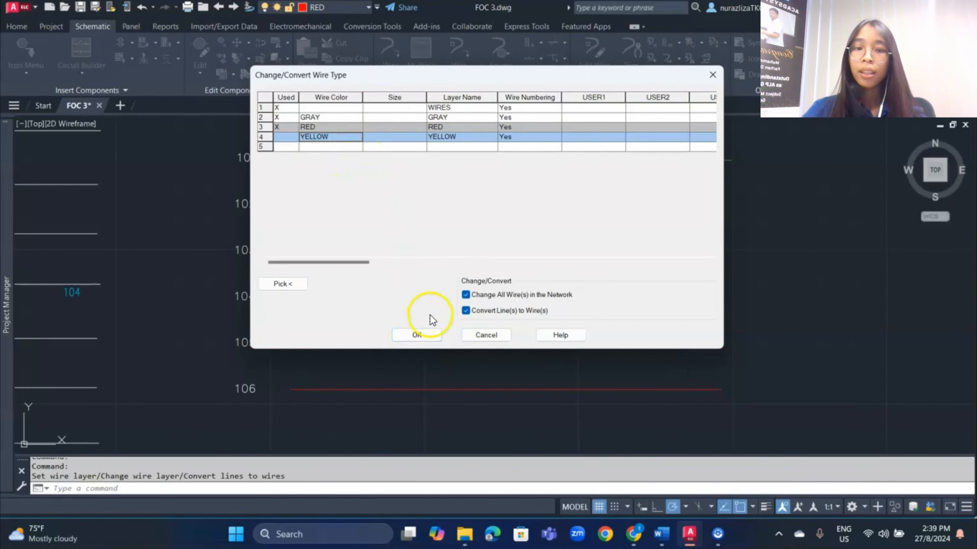
click(422, 333)
click(751, 412)
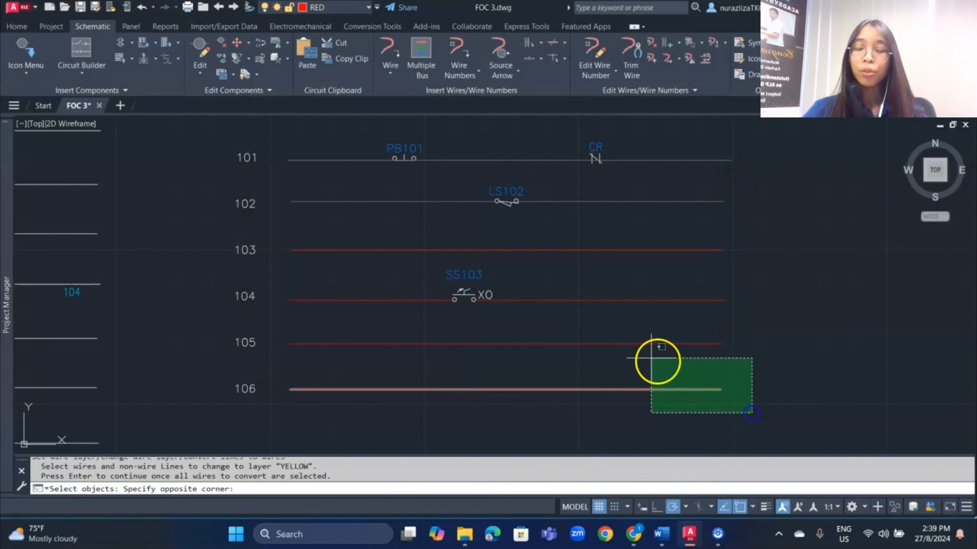
click(597, 325)
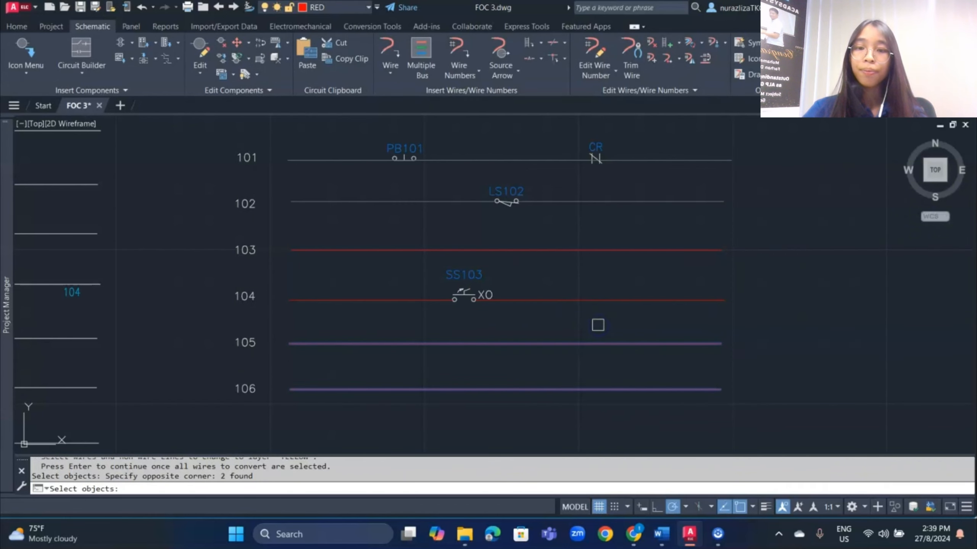
key(Return)
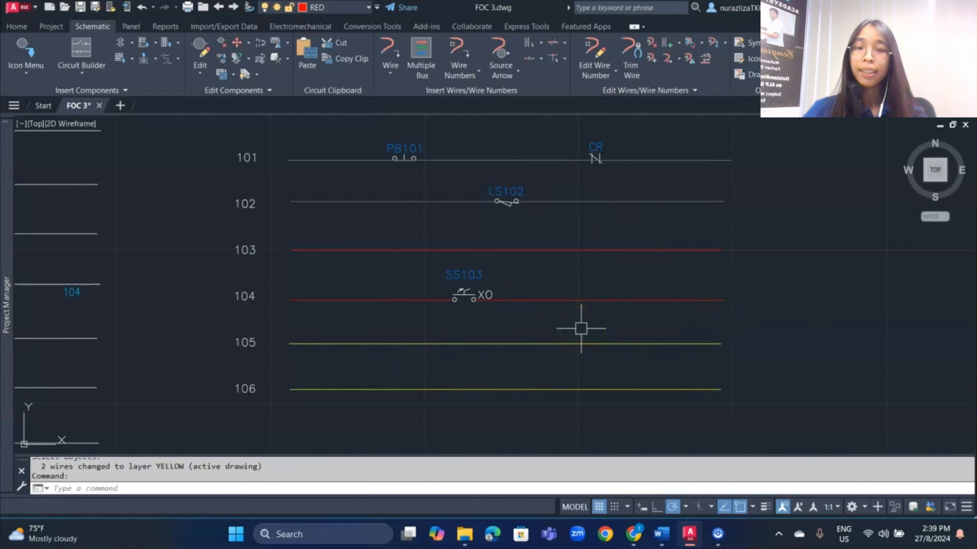
Step: Open the wire layer format setup for wire numbering and add the format "GRAY - %N" for layer GRAY
middle_drag(581, 327, 585, 337)
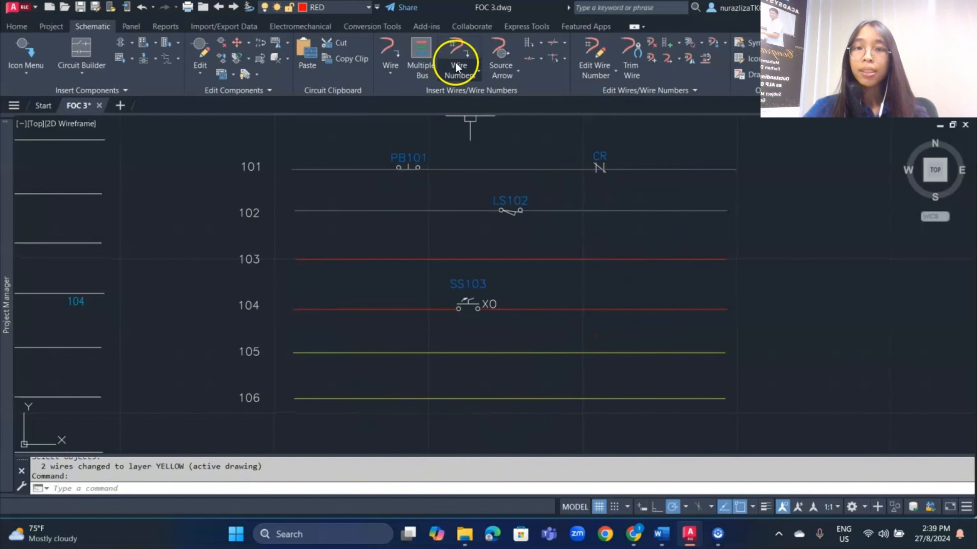
click(459, 73)
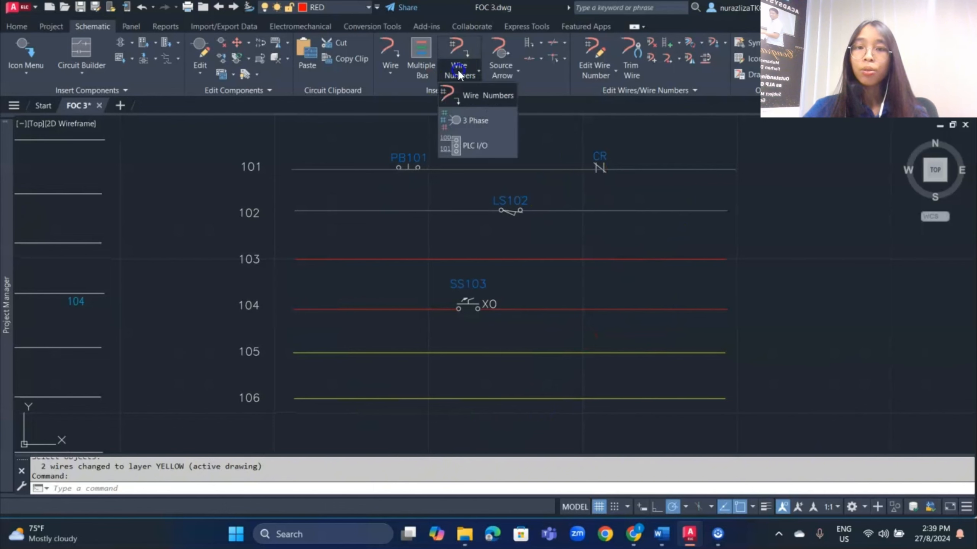
click(470, 96)
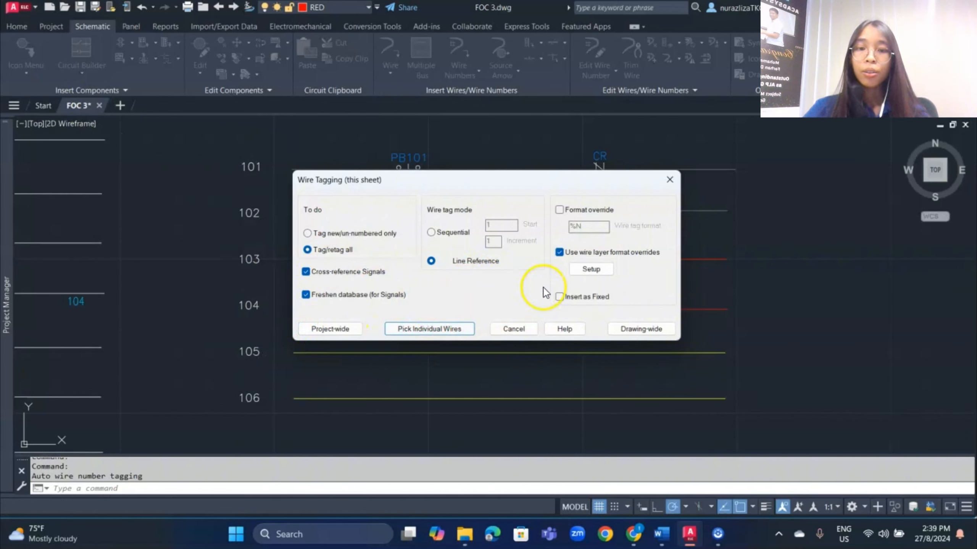
click(591, 269)
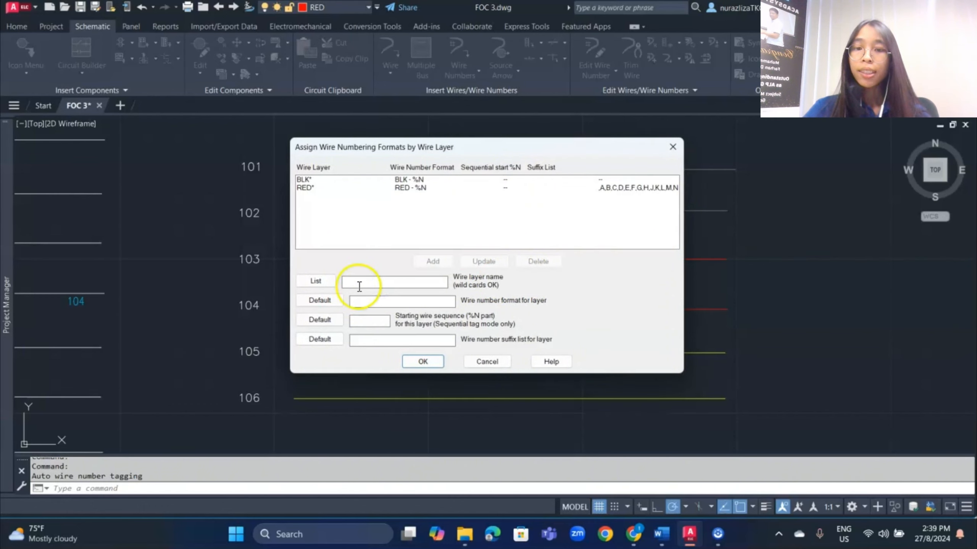
click(376, 287)
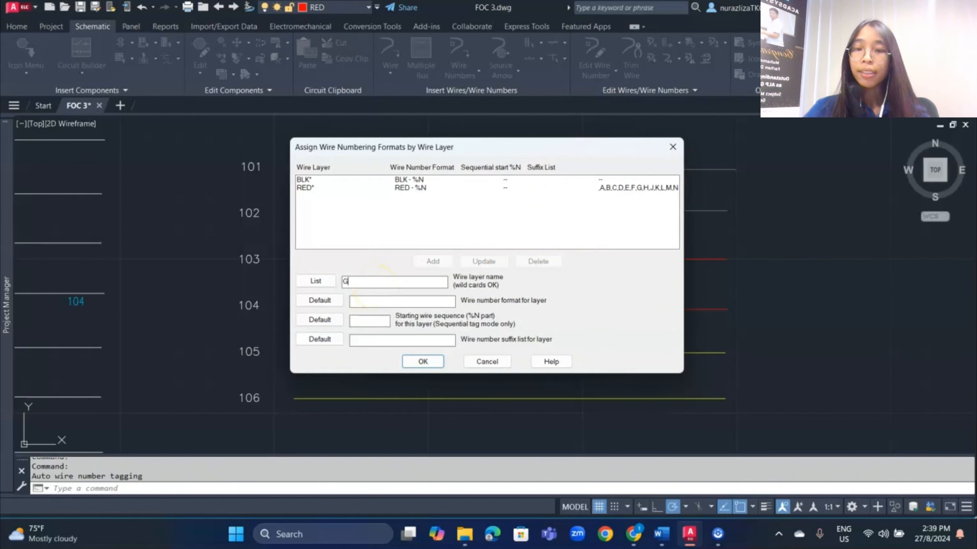
click(396, 303)
text(GRAY - %N)
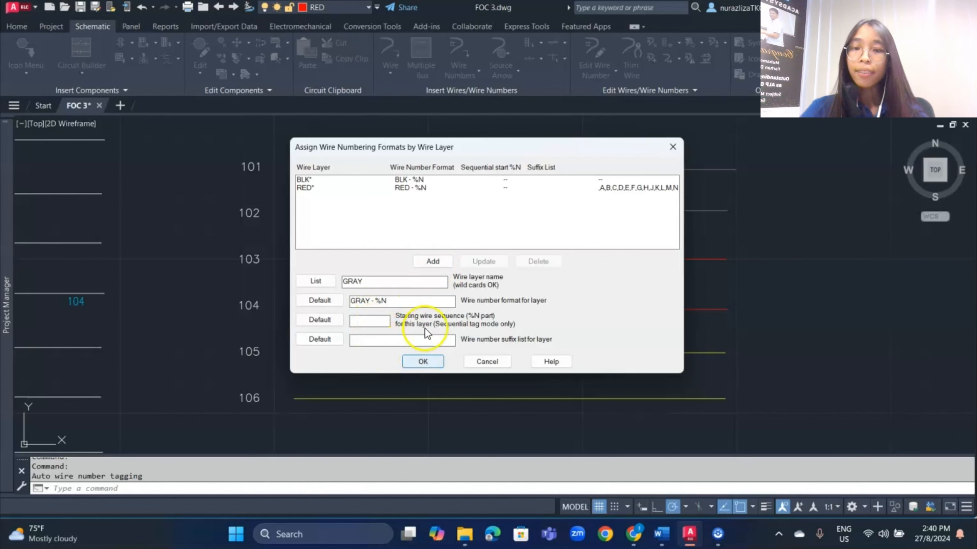
click(433, 261)
Step: Add the wire number format "RED - %N" for wire layer RED
click(315, 283)
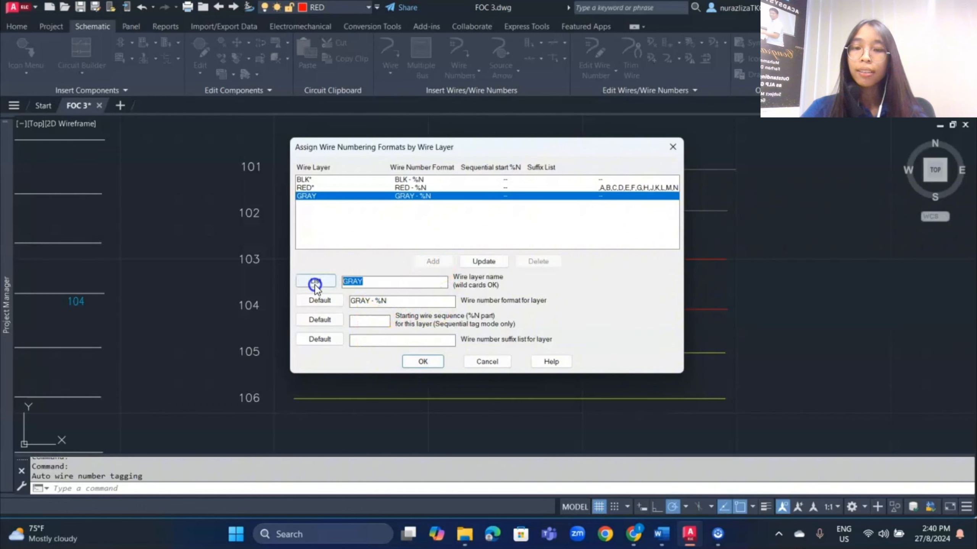
text(RED)
drag(373, 300, 354, 304)
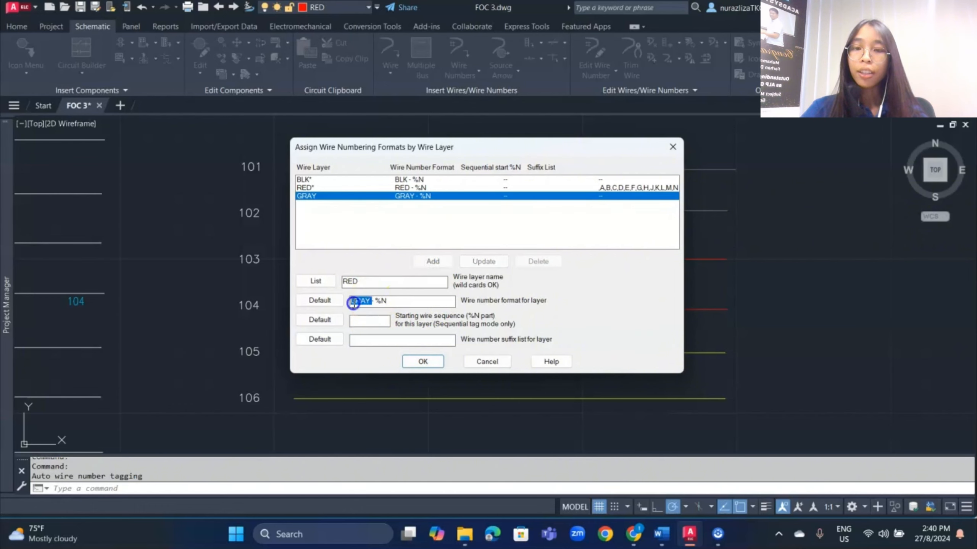
text(RED)
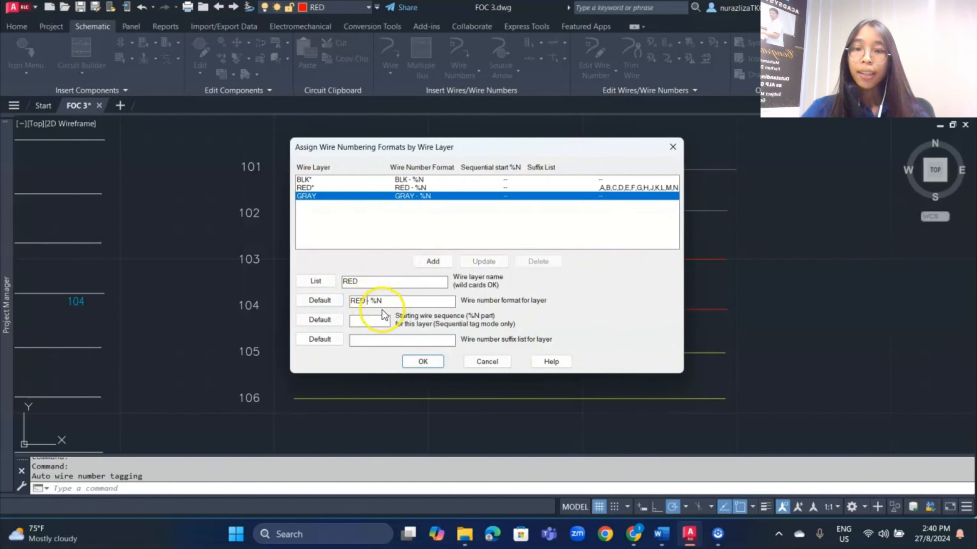
click(432, 261)
Step: Add the wire number format "YELLOW - %N" for wire layer YELLOW
drag(354, 282, 364, 284)
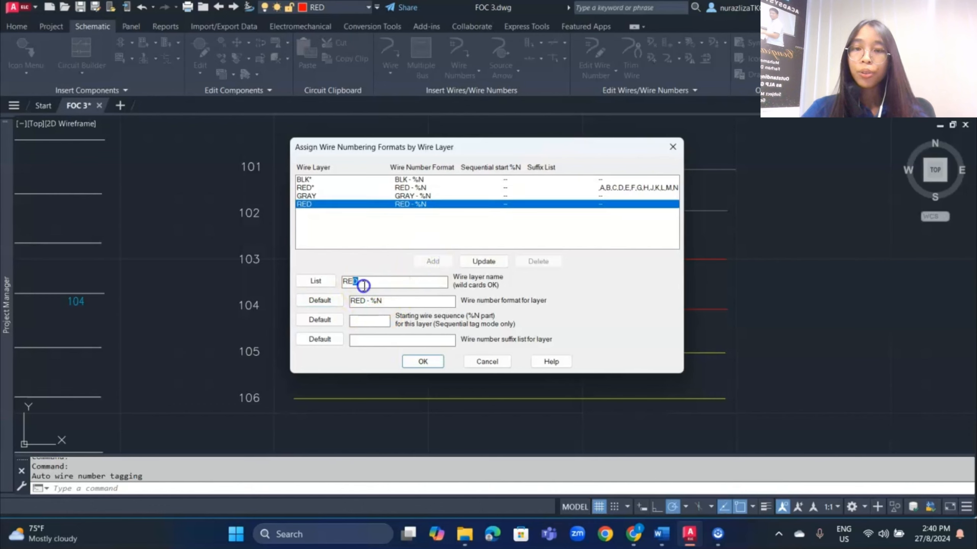
click(315, 282)
text(YELLOW)
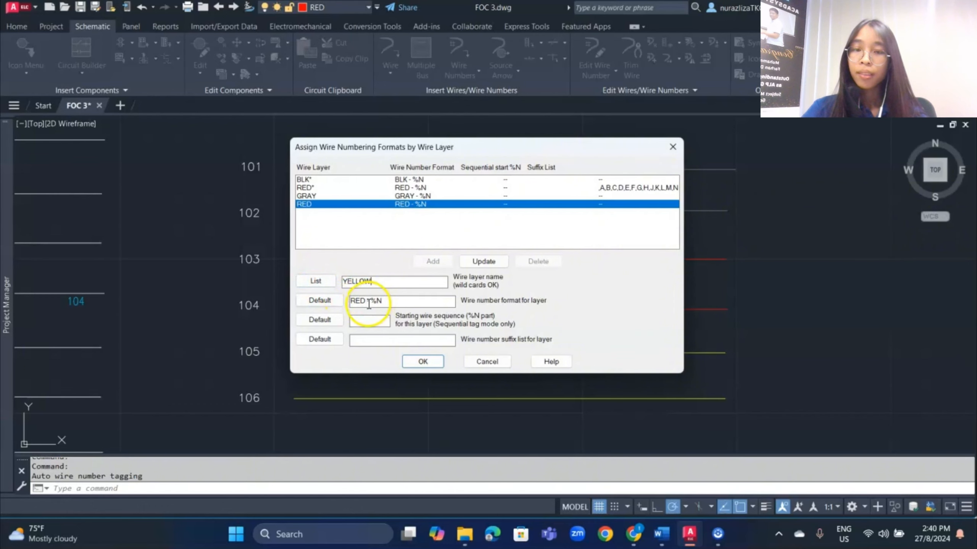
drag(367, 303, 348, 307)
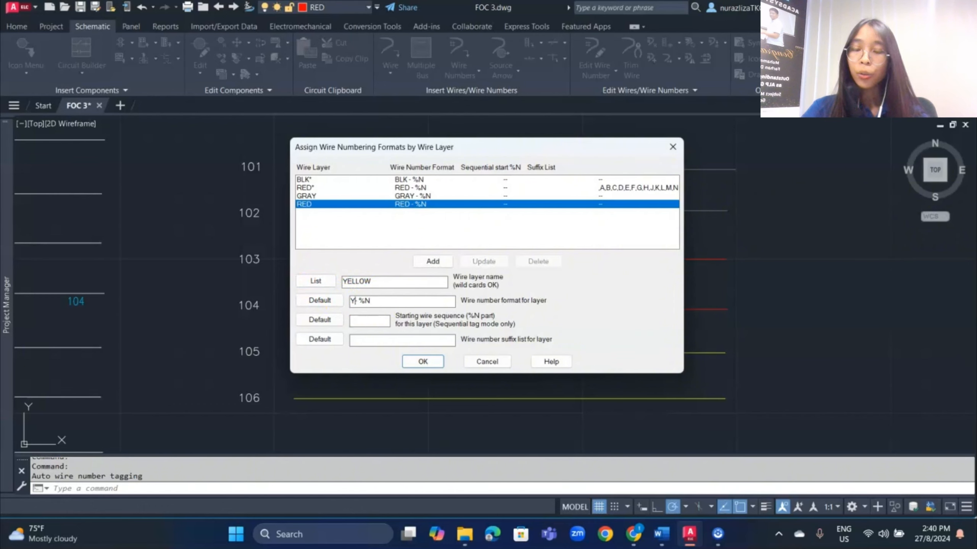
text(YELLOW)
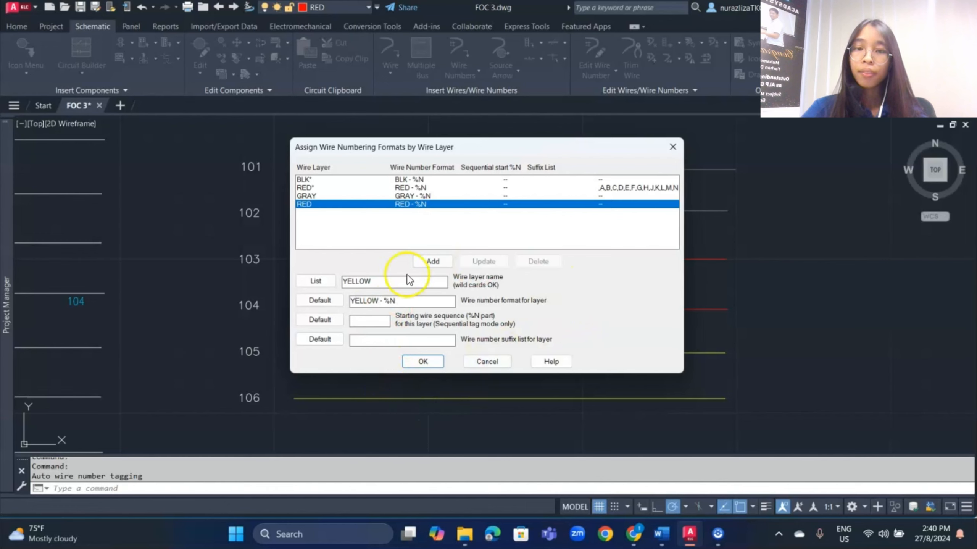
Step: Save the wire numbering format changes and tag all wires drawing-wide by line reference
click(422, 360)
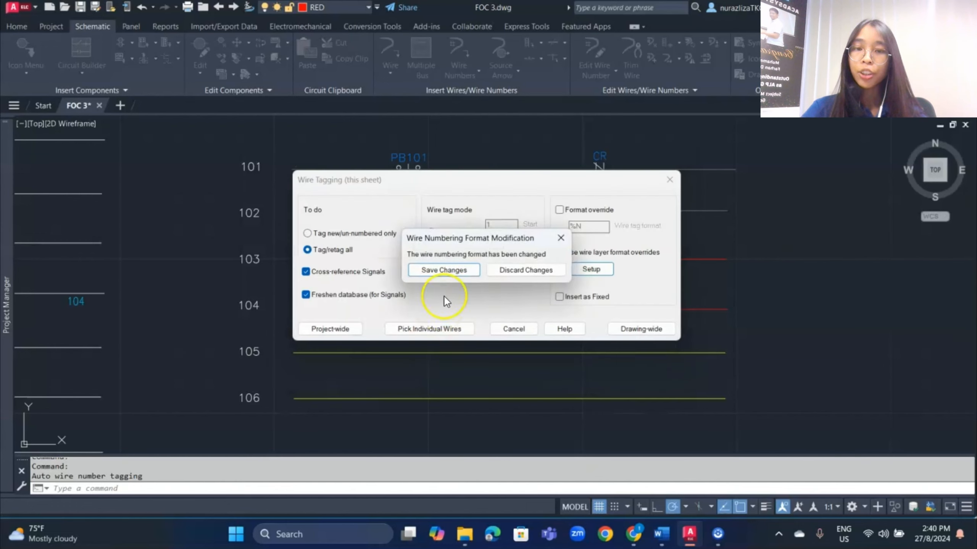
click(449, 272)
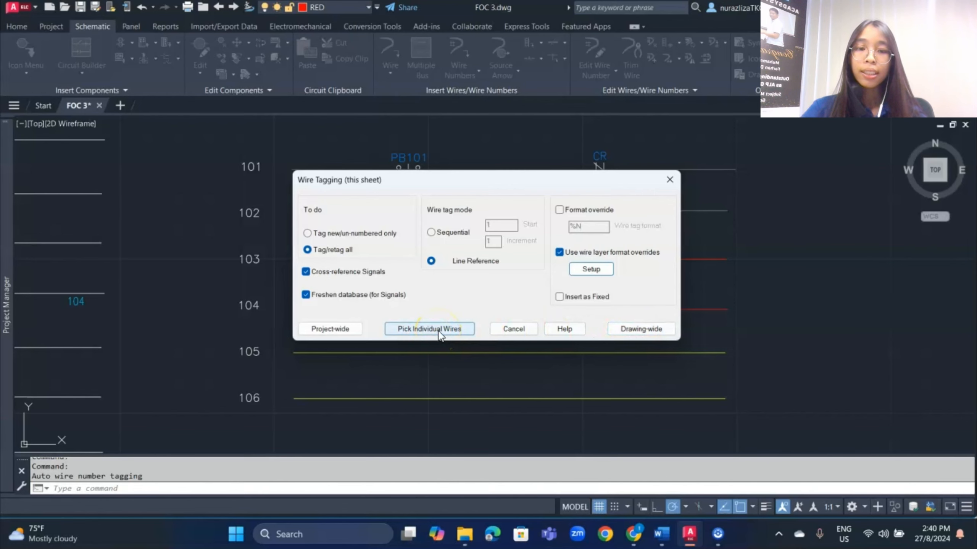
click(638, 329)
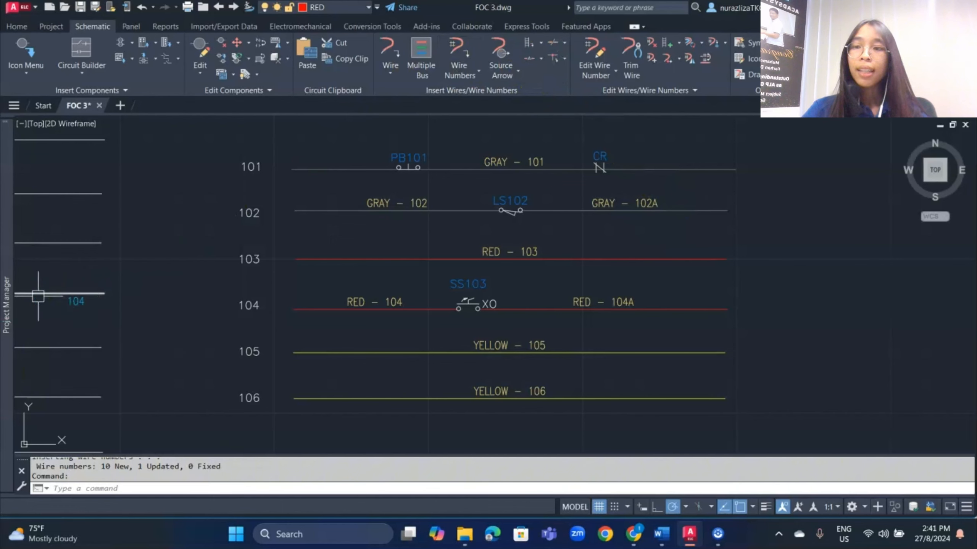
Step: Show the wire number settings in the drawing properties of FOC 3.dwg in the FOL project
click(55, 25)
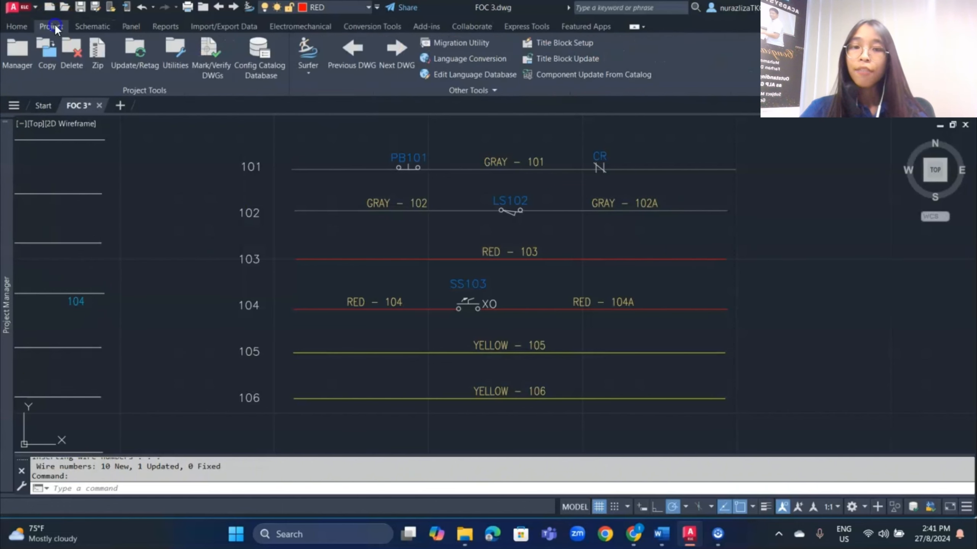
click(24, 60)
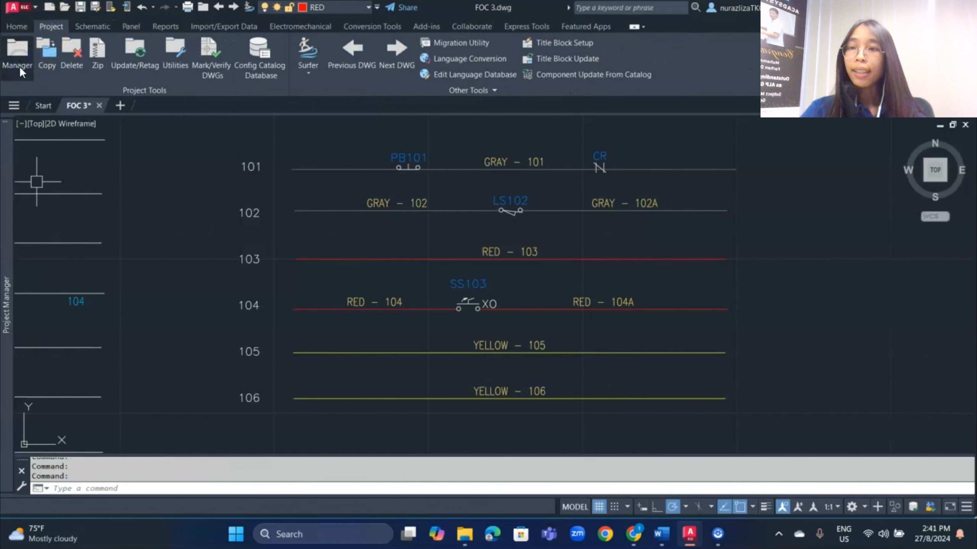
click(85, 215)
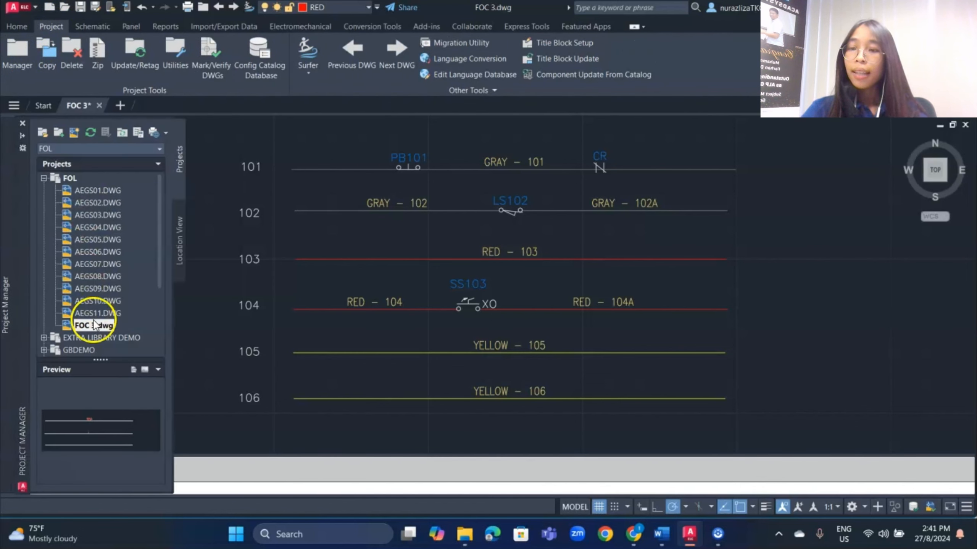
click(81, 178)
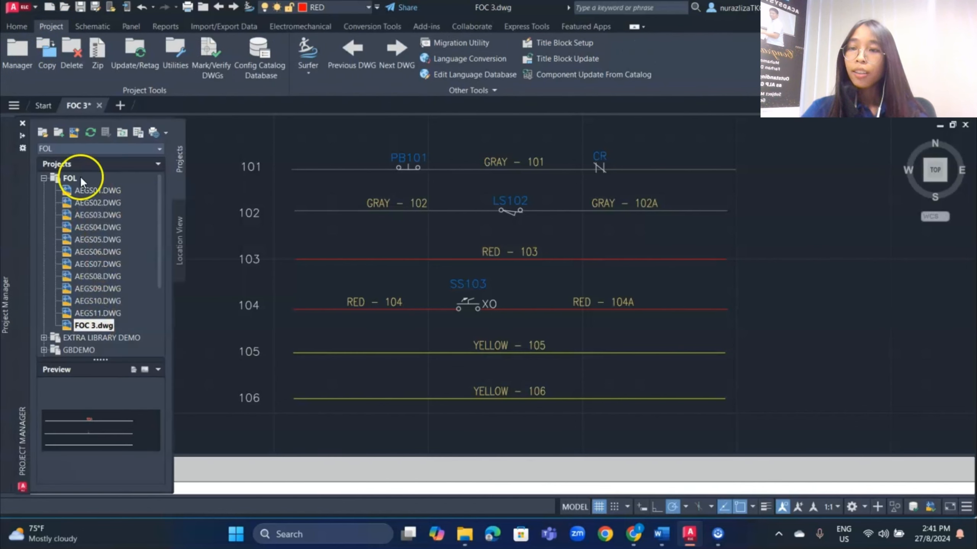
right_click(90, 325)
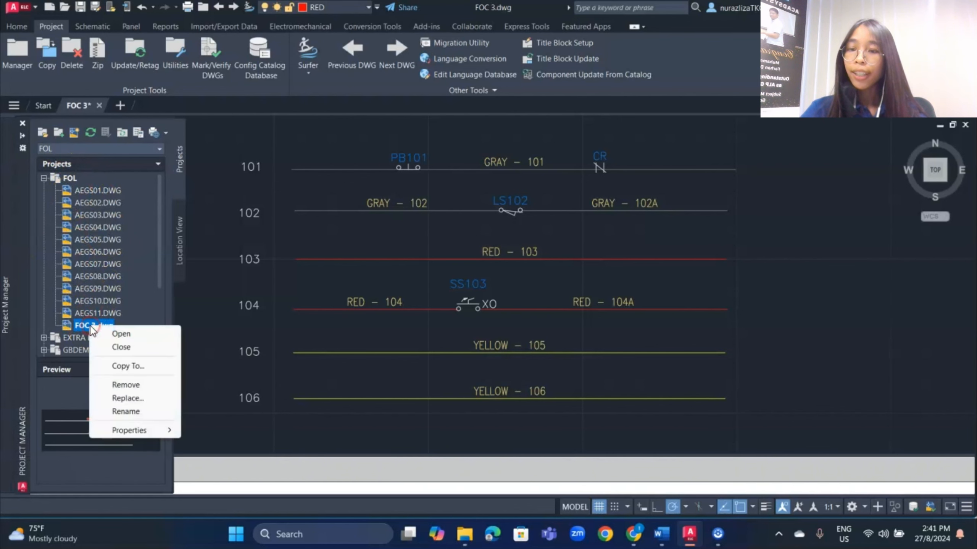
click(131, 430)
click(215, 429)
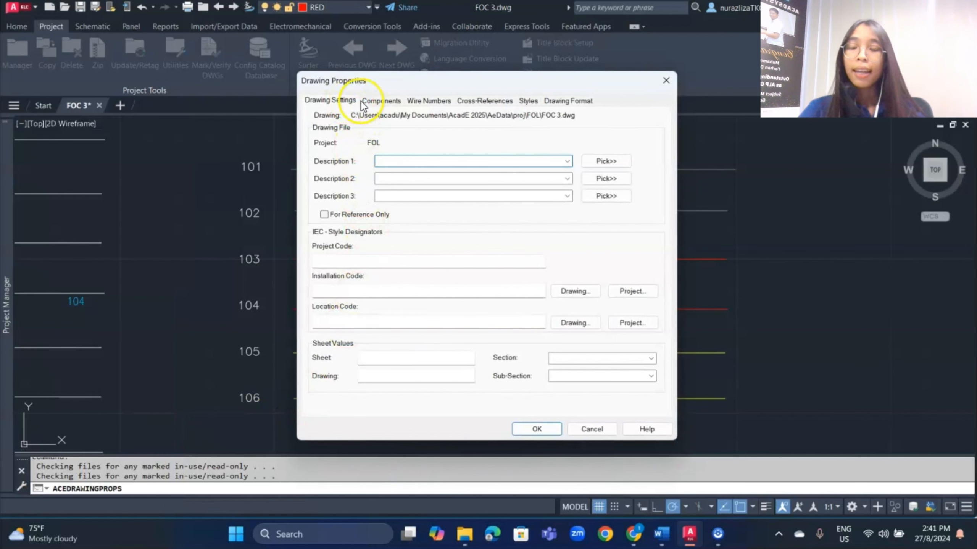
click(422, 101)
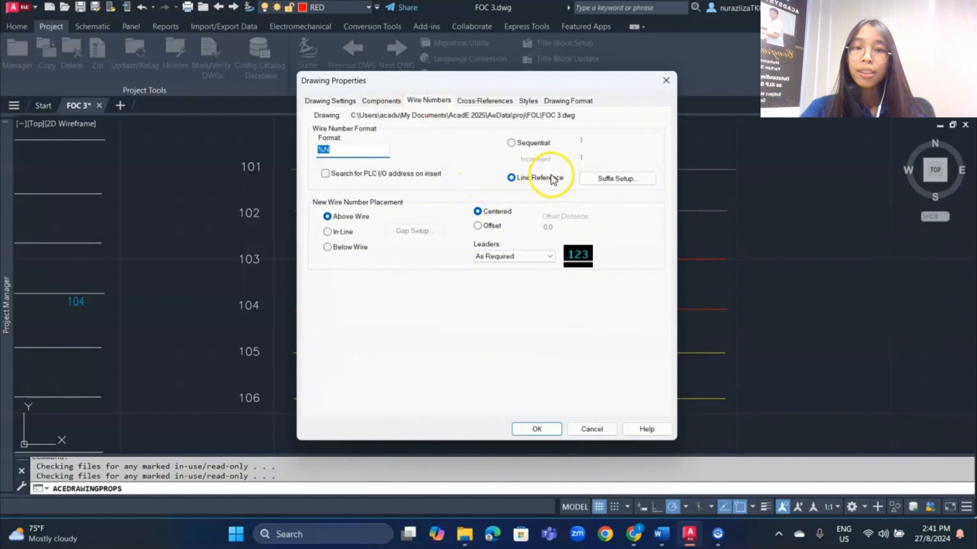
Step: Preview the "1,2,3..." and "-1,-2,-3..." suffix lists for reference-based wire numbers, leaving the drawing properties without applying them
click(612, 179)
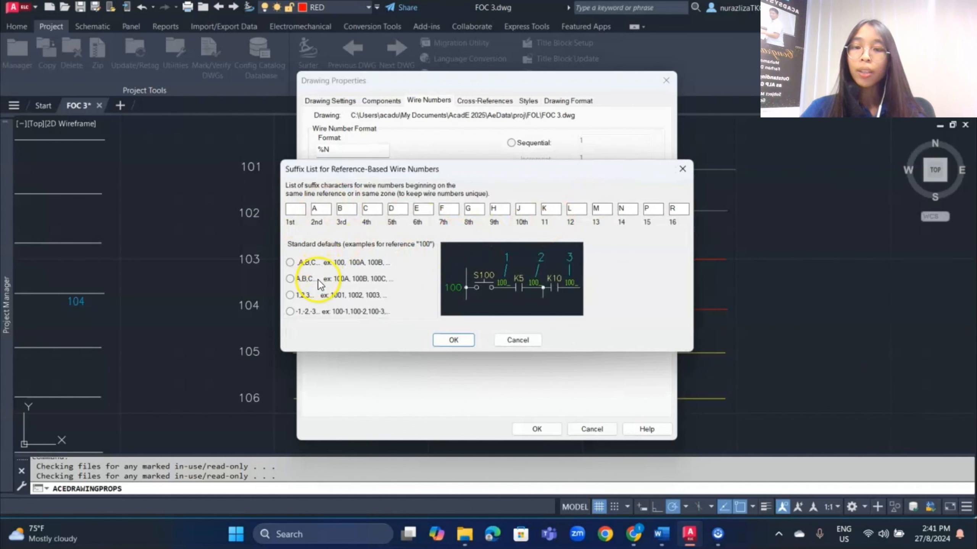
click(290, 295)
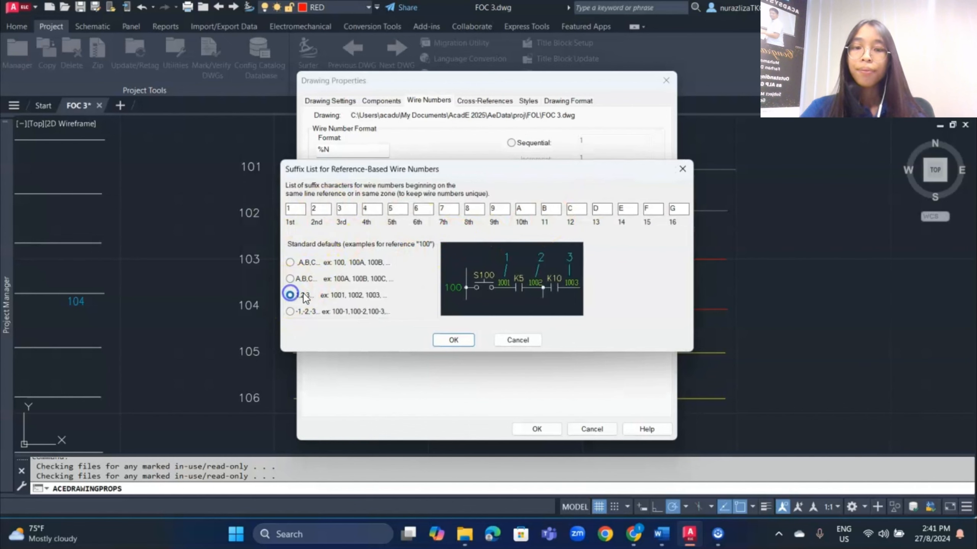
click(290, 311)
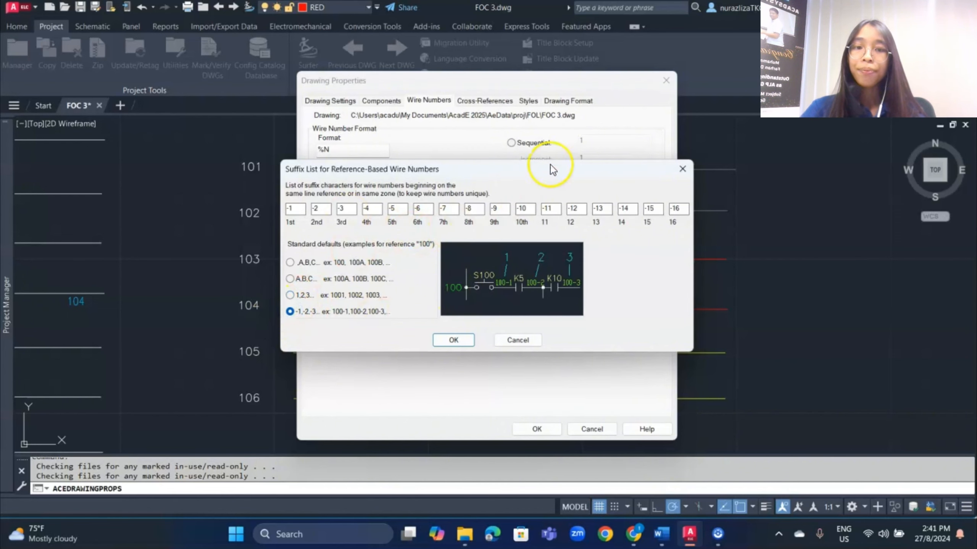
click(523, 340)
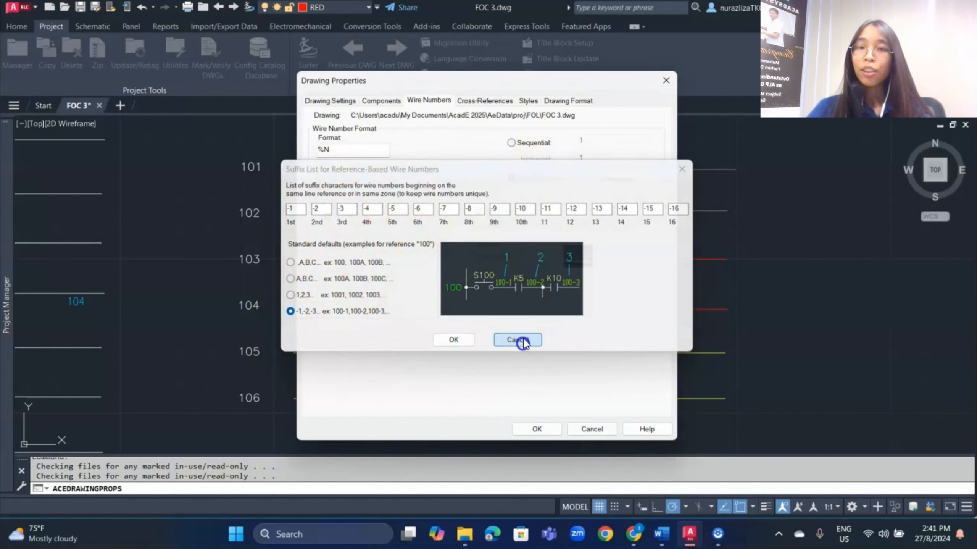
click(668, 82)
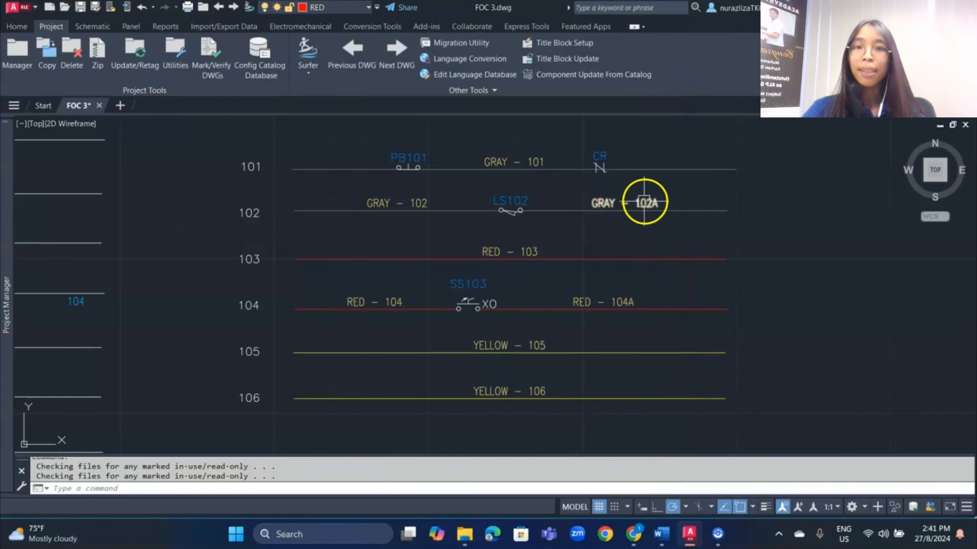